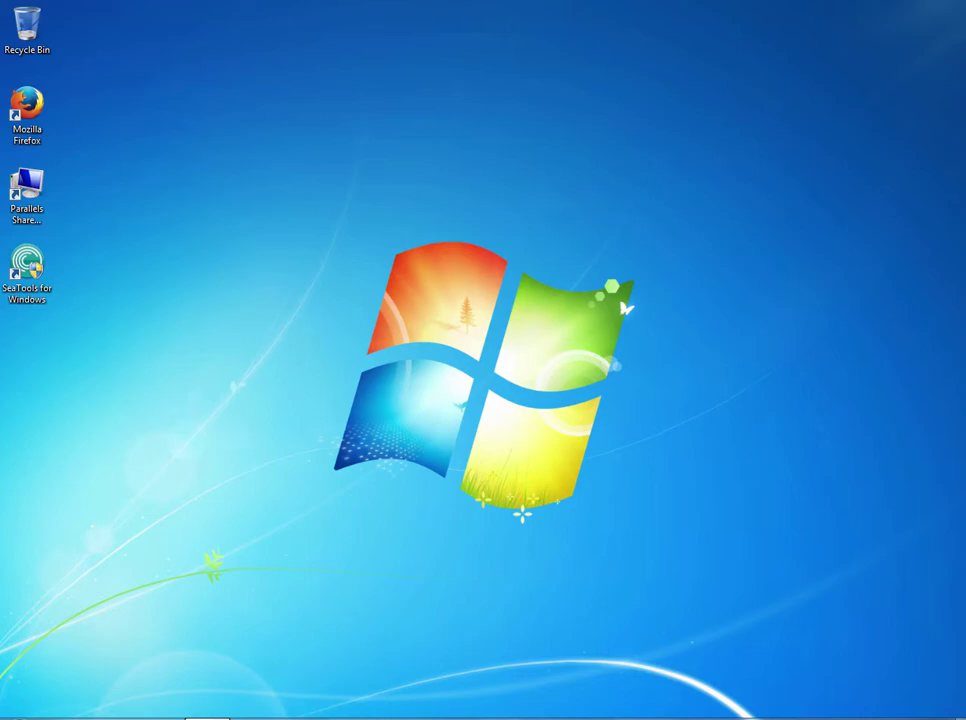
Reposition and enlarge the Firefox window on the USAXS page and dismiss the data-sharing notice.
left_click(207, 718)
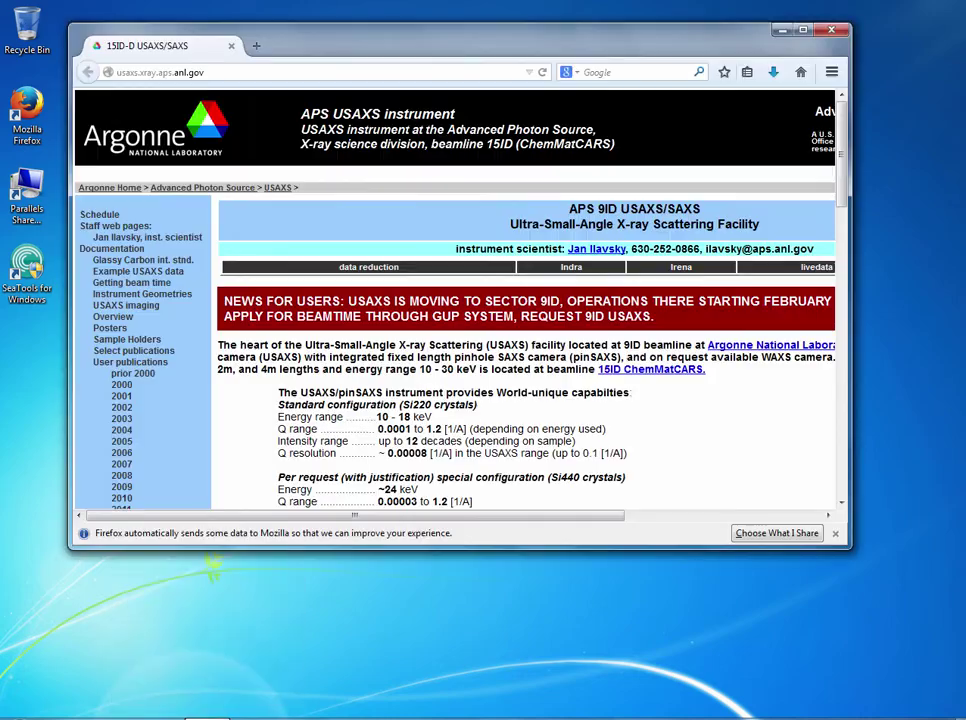
left_click_drag(395, 39, 320, 38)
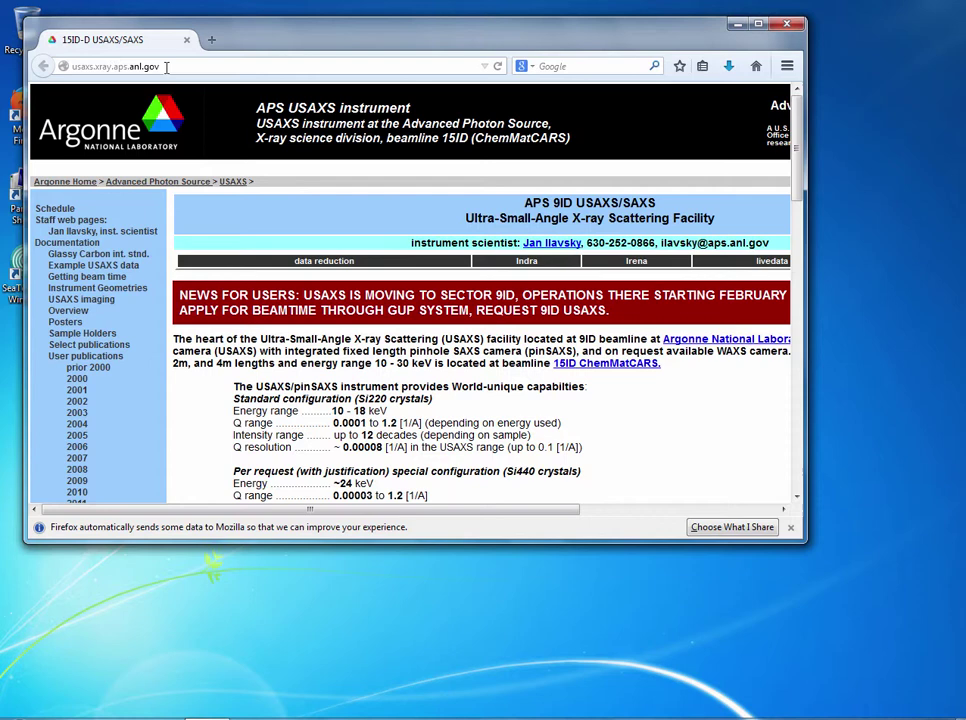
left_click_drag(166, 66, 56, 64)
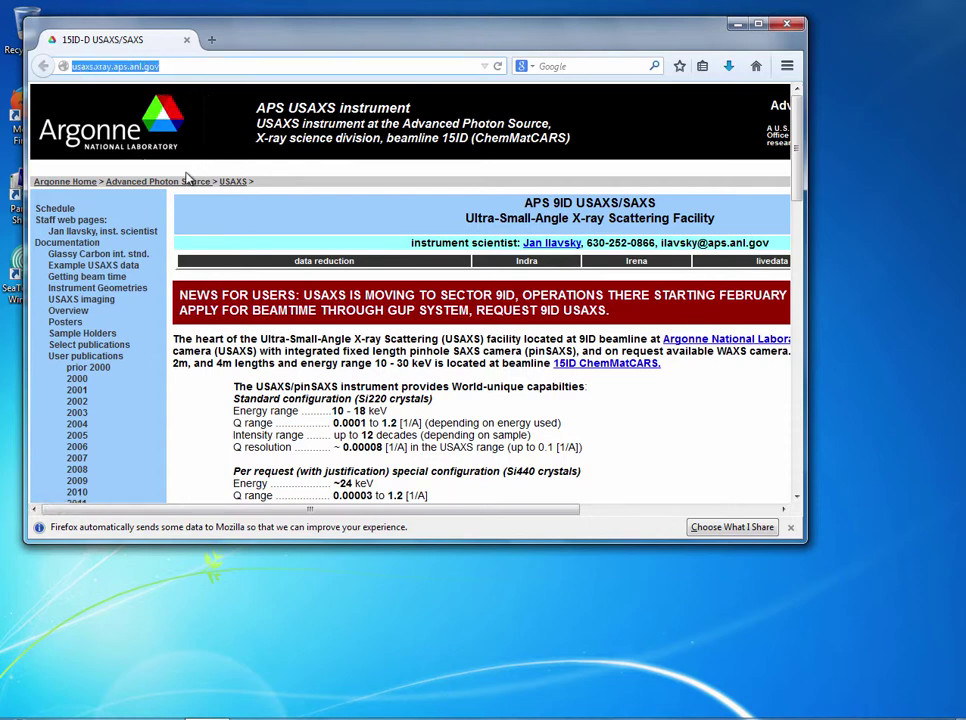
left_click(790, 528)
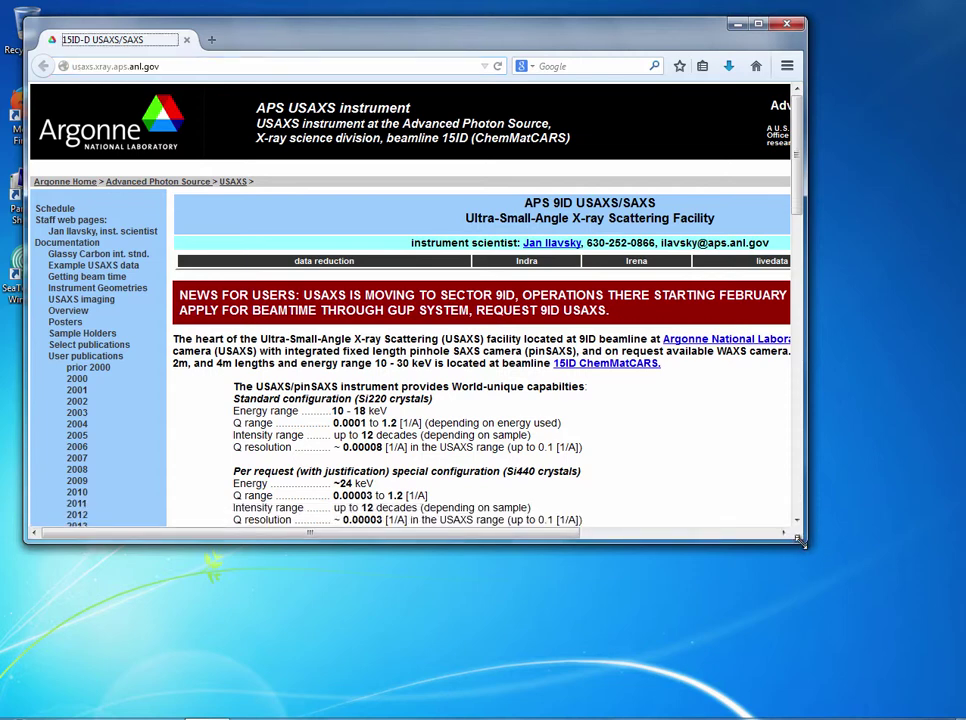
left_click_drag(800, 541, 838, 646)
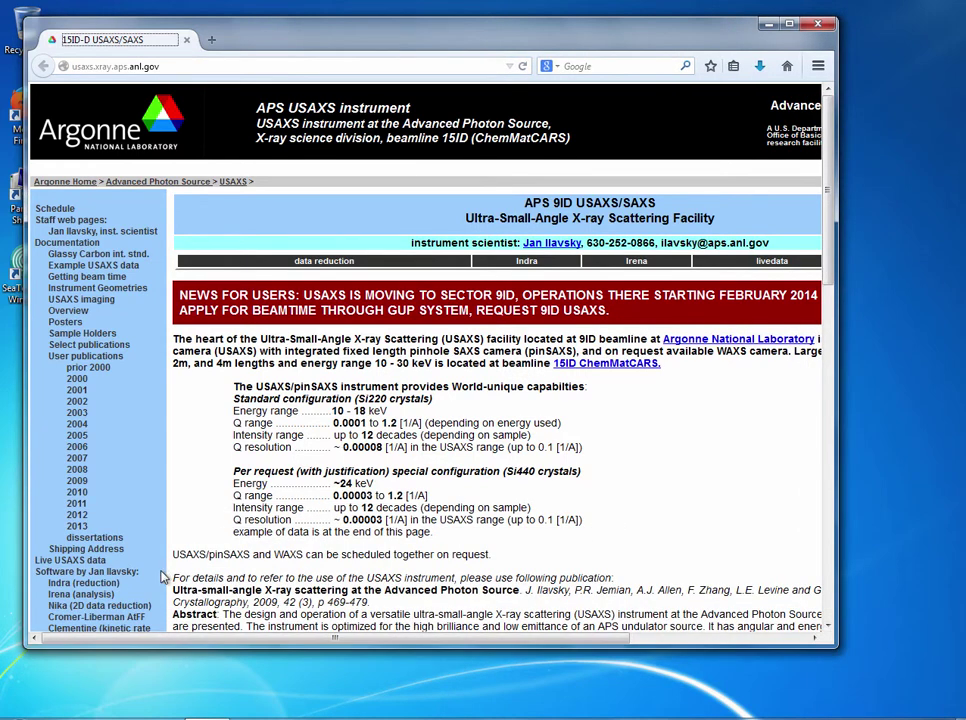
scroll(832, 628, "down", 4)
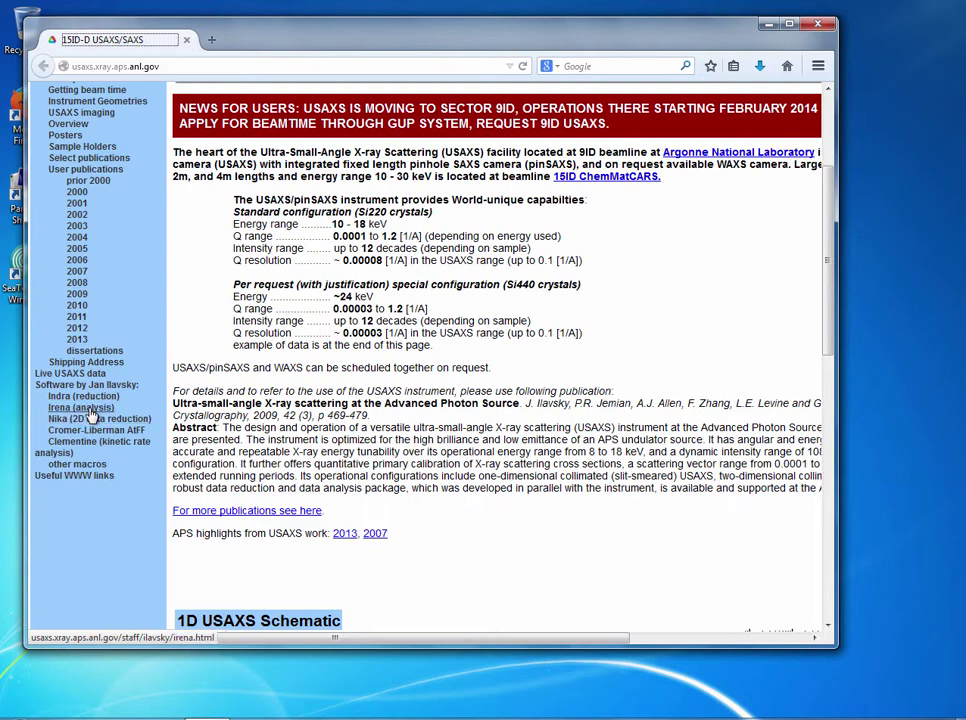
Open the Irena (analysis) page and scroll down to its download table.
left_click(89, 410)
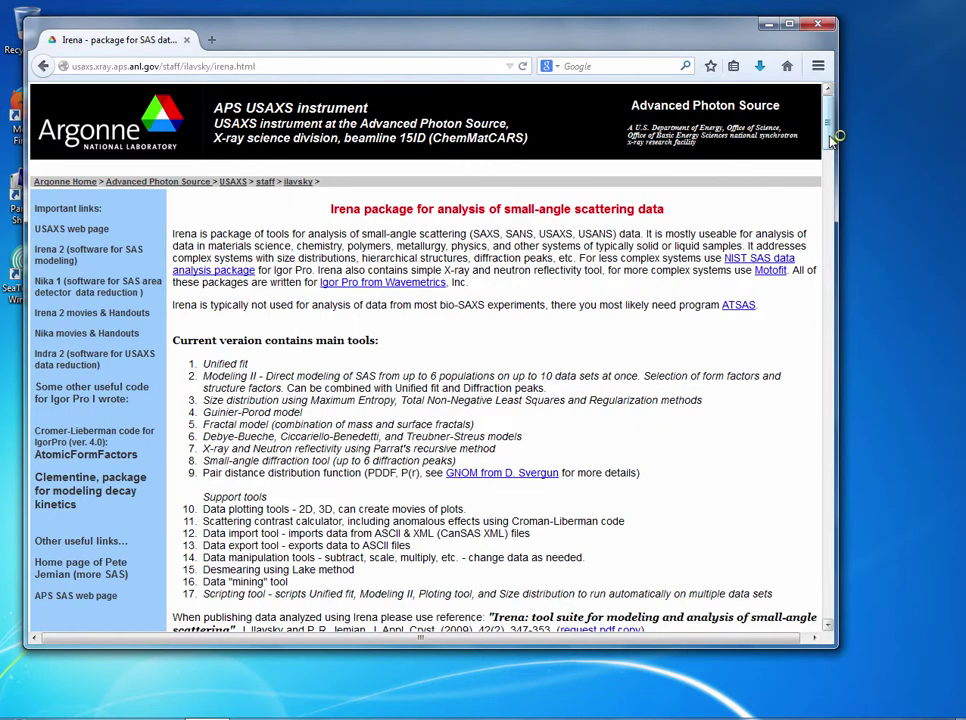
left_click(824, 200)
scroll(824, 200, "down", 3)
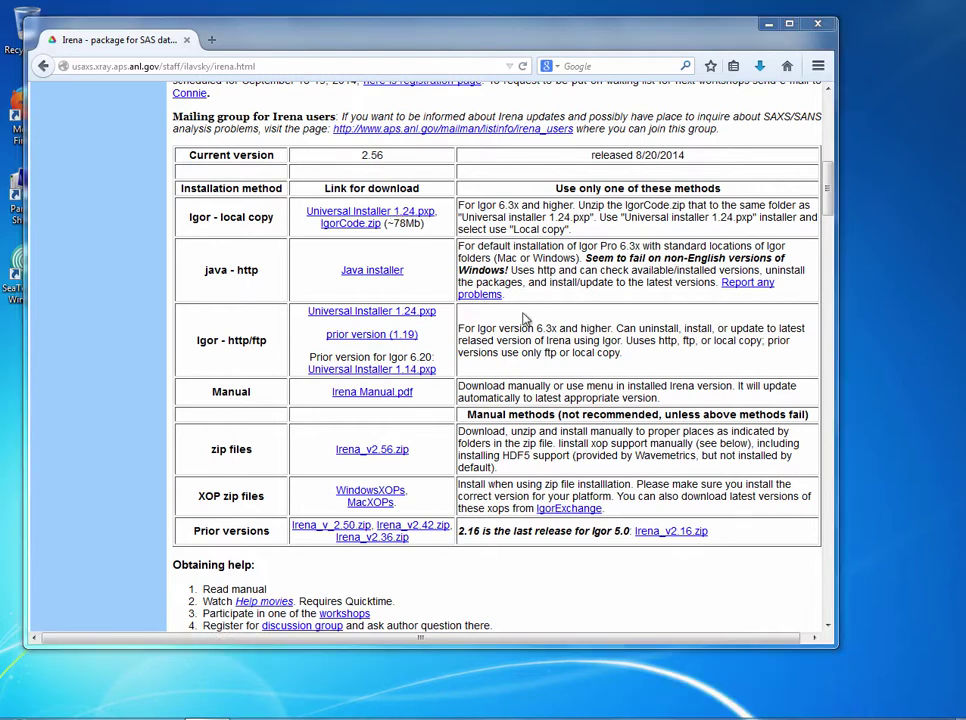
Save Universal Installer 1.24.pxp to disk instead of opening it in Igor Pro.
left_click(372, 212)
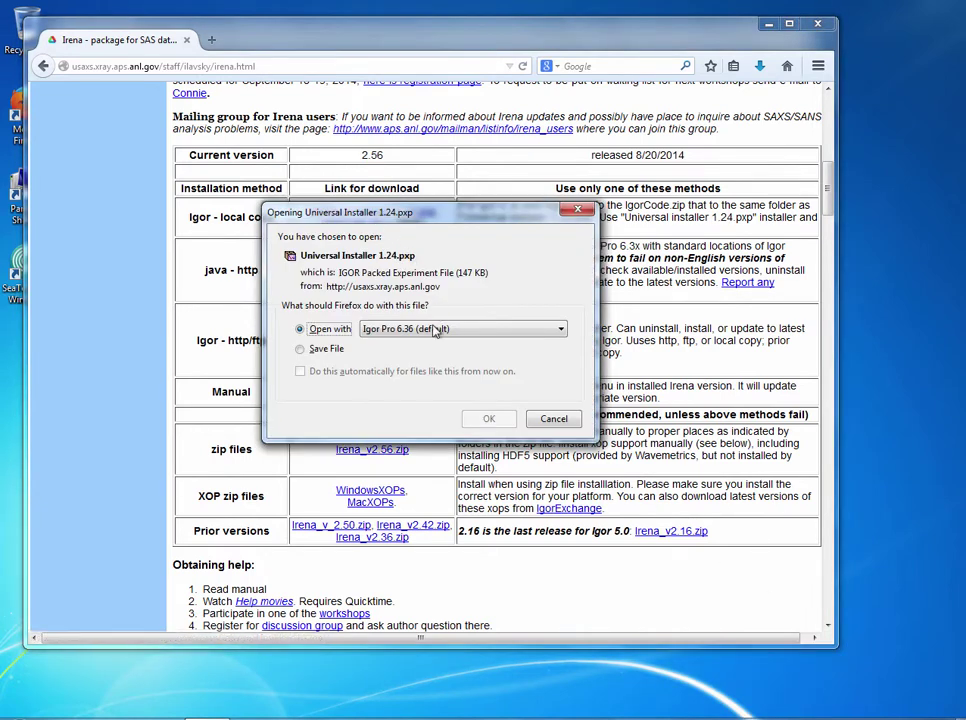
left_click(302, 349)
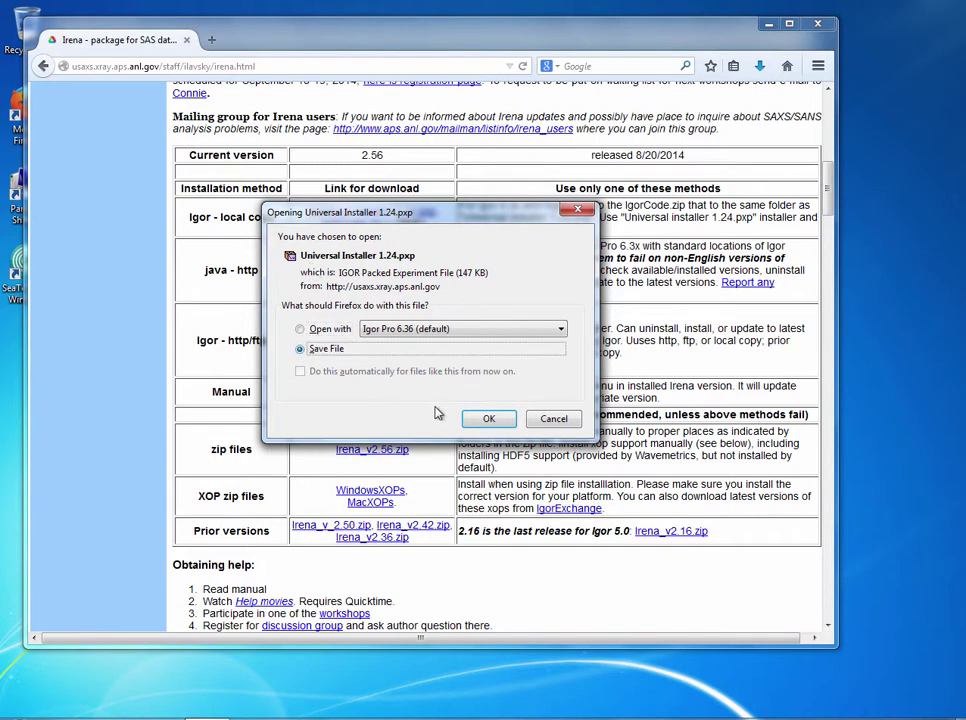
left_click(484, 419)
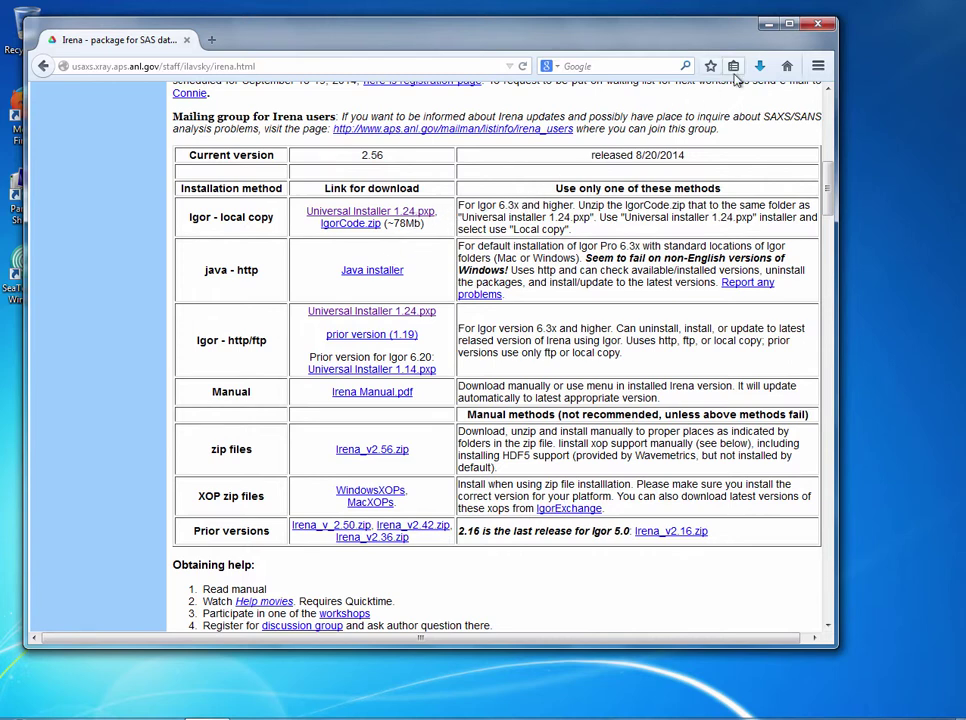
Minimise Firefox and launch Igor Pro 6.36 from the taskbar.
left_click(767, 29)
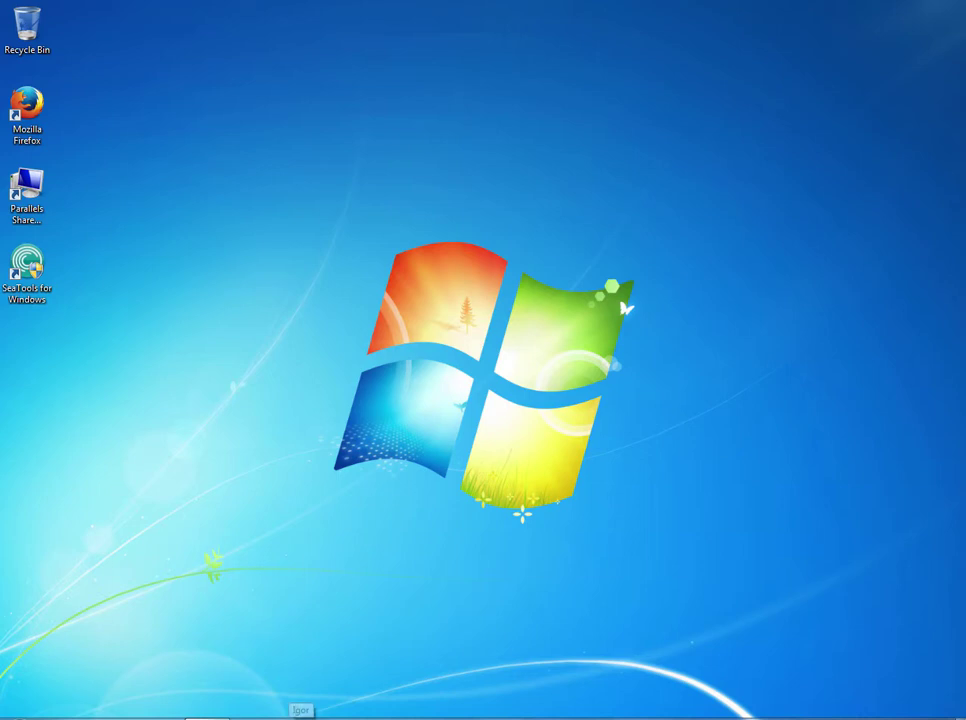
mouse_move(207, 716)
left_click(255, 715)
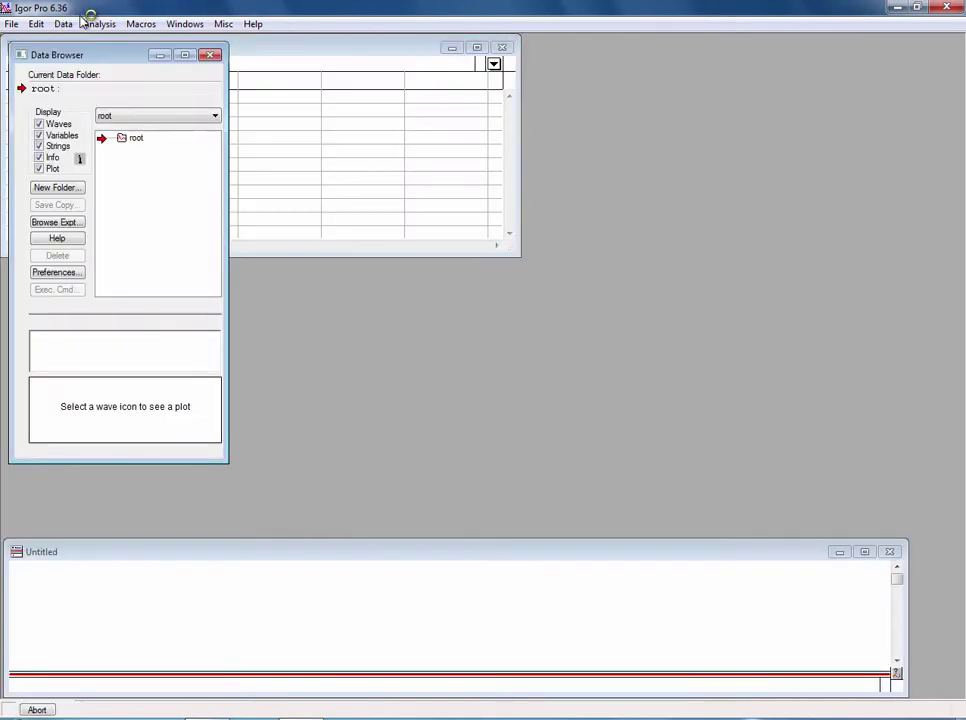
Close the empty Table0 window and nudge the Data Browser up and left.
left_click(255, 25)
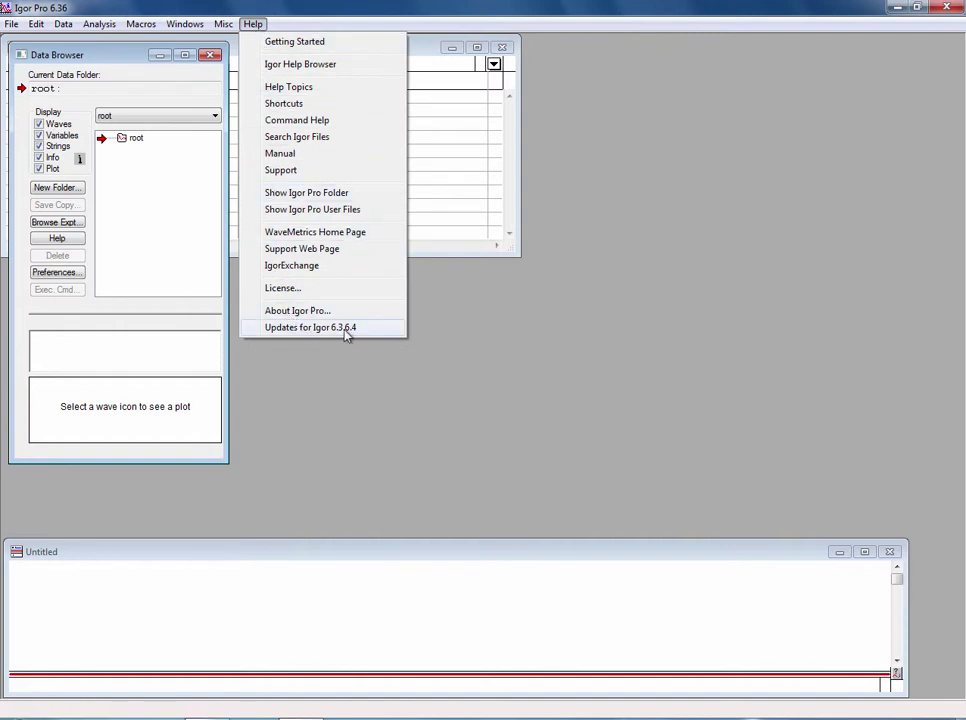
left_click(431, 58)
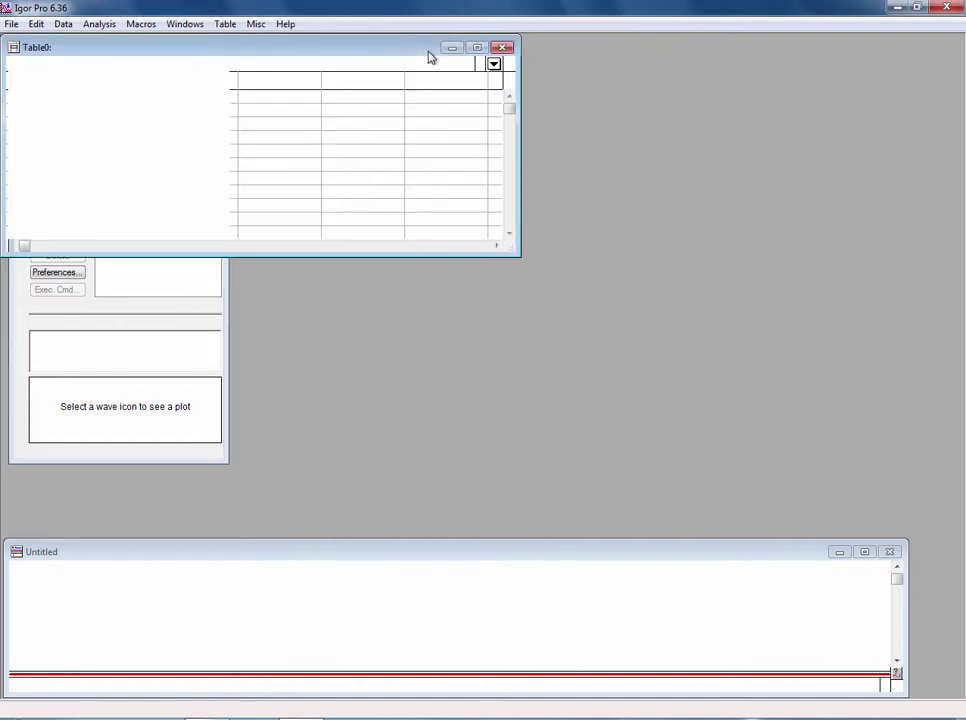
left_click(505, 50)
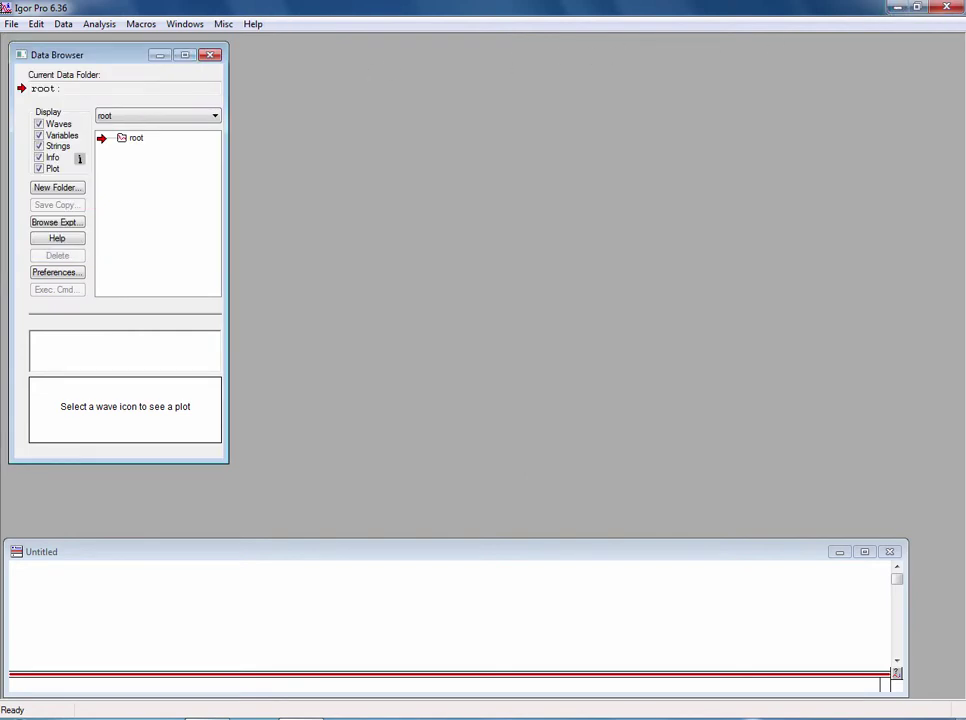
left_click_drag(63, 55, 56, 48)
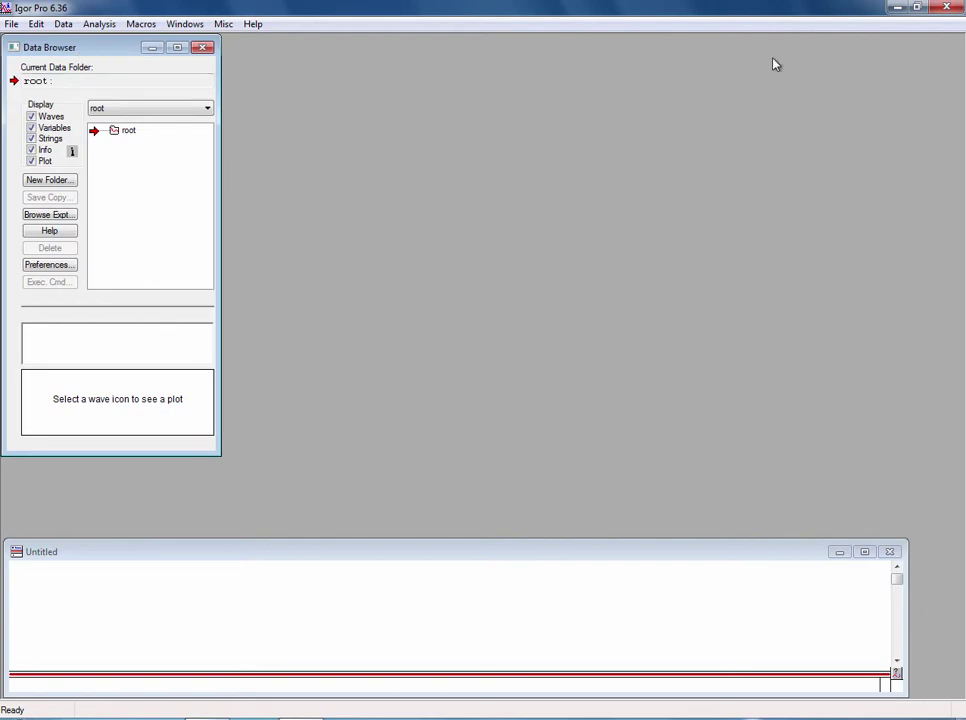
Switch to Firefox and open the downloaded Universal Installer 1.24.pxp in Igor Pro.
left_click(896, 8)
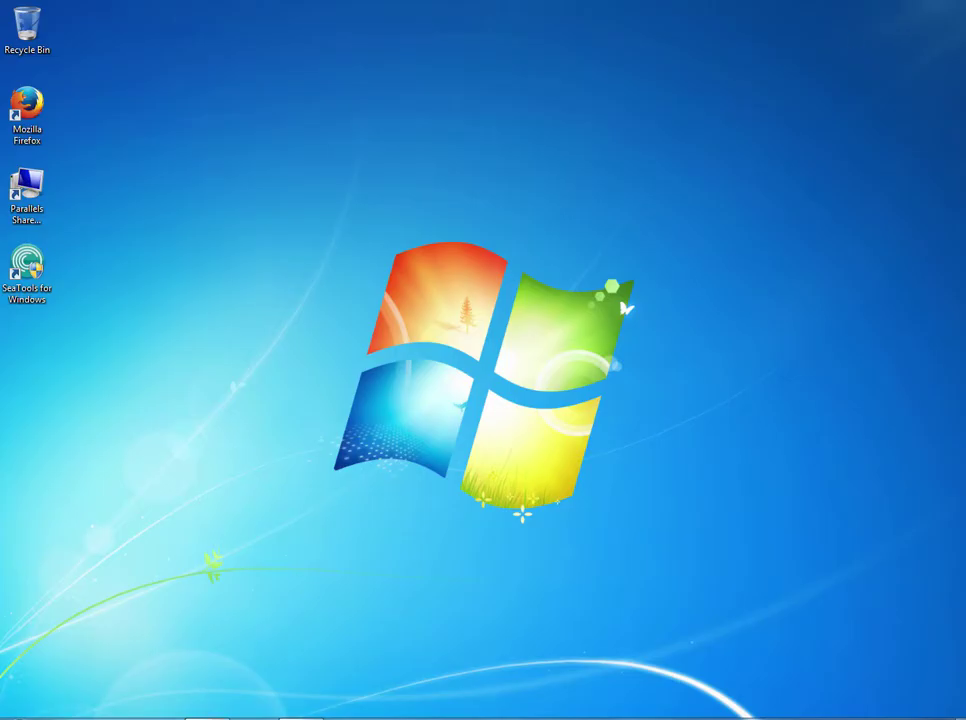
key("alt+Tab")
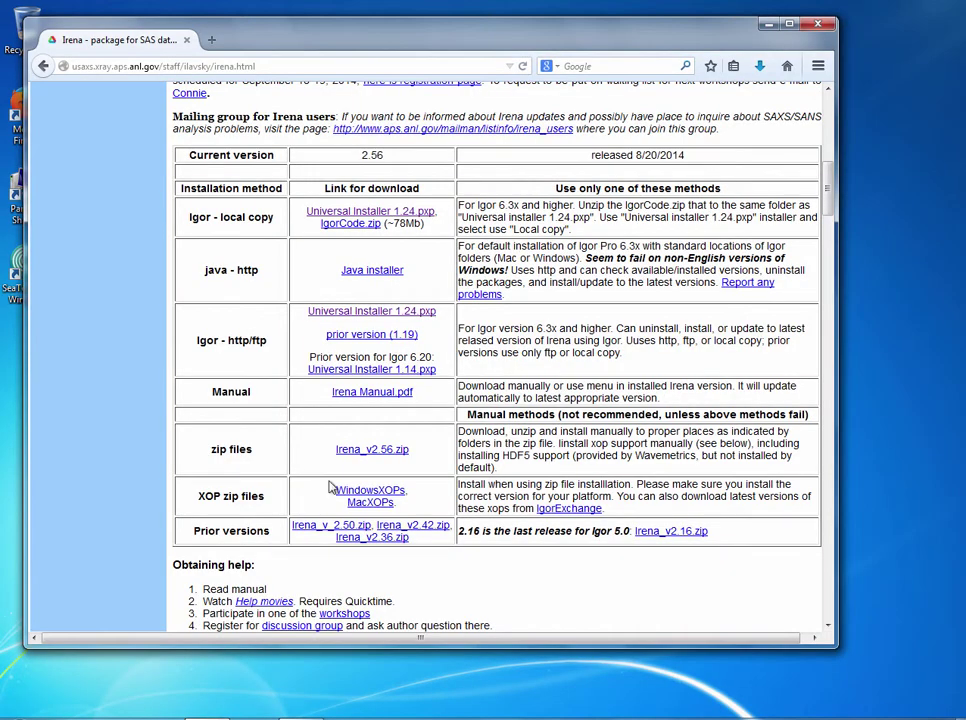
left_click(759, 66)
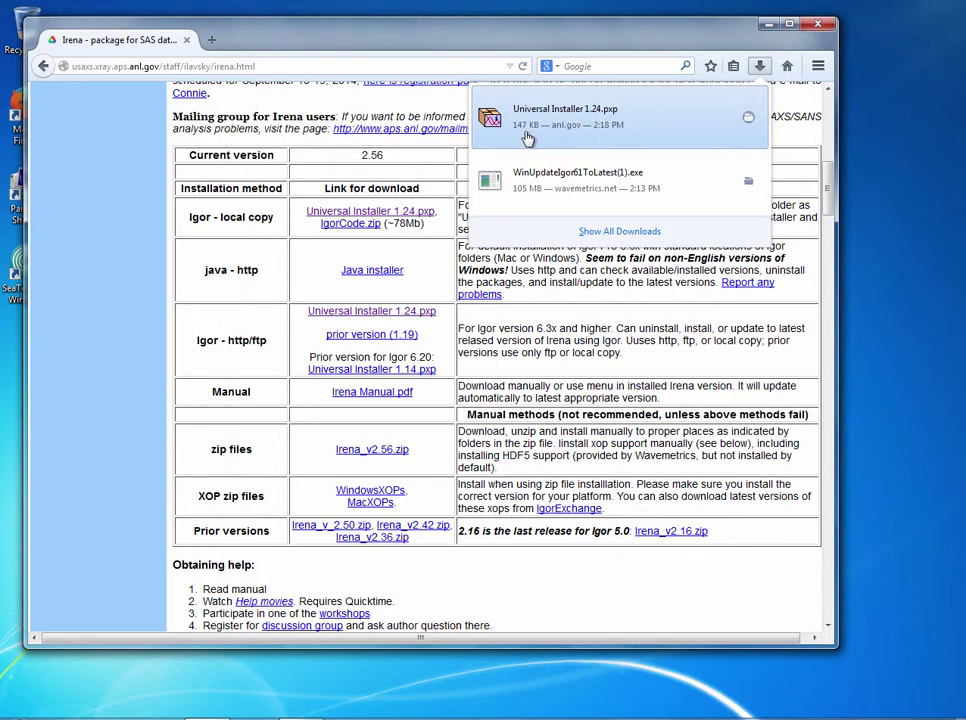
left_click(568, 115)
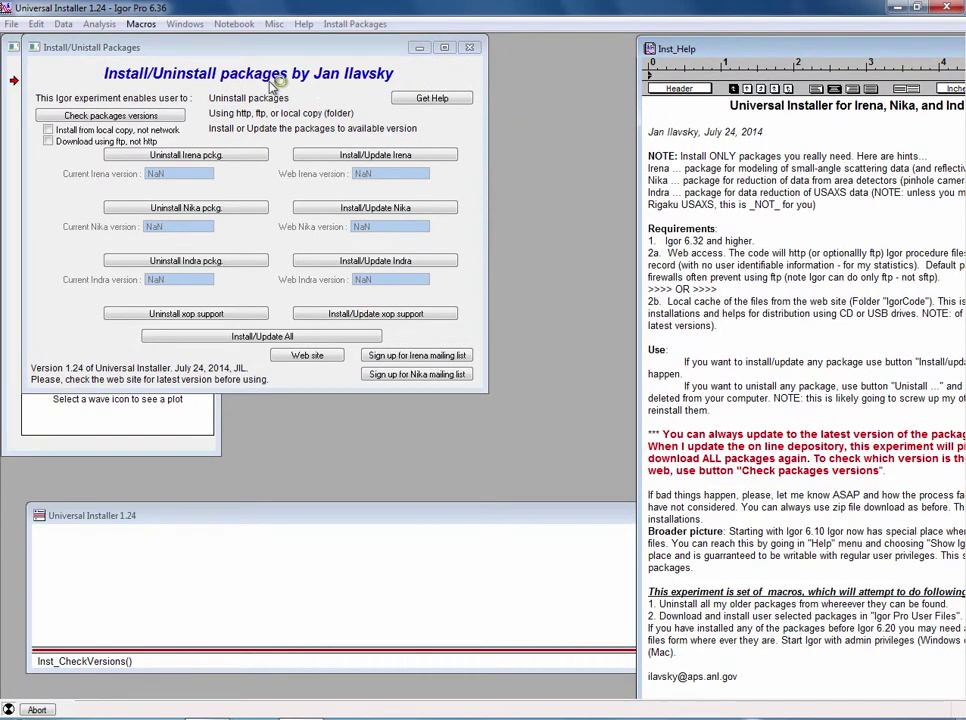
Shift the Install/Uninstall Packages panel and Inst_Help notebook left into a side-by-side layout.
left_click(152, 51)
left_click_drag(657, 51, 579, 55)
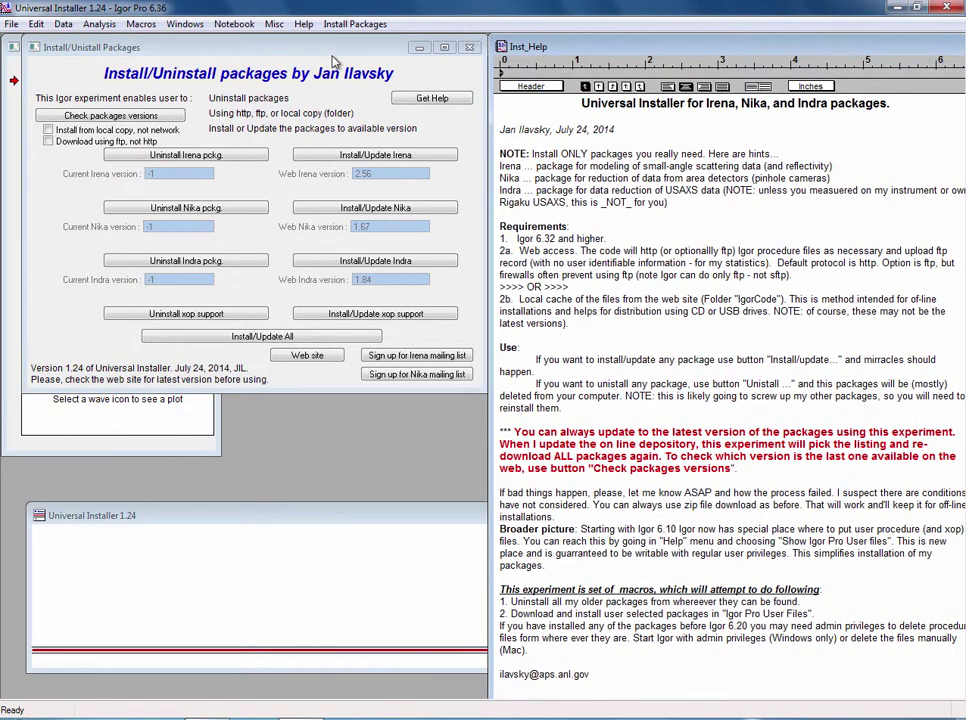
left_click_drag(335, 48, 319, 48)
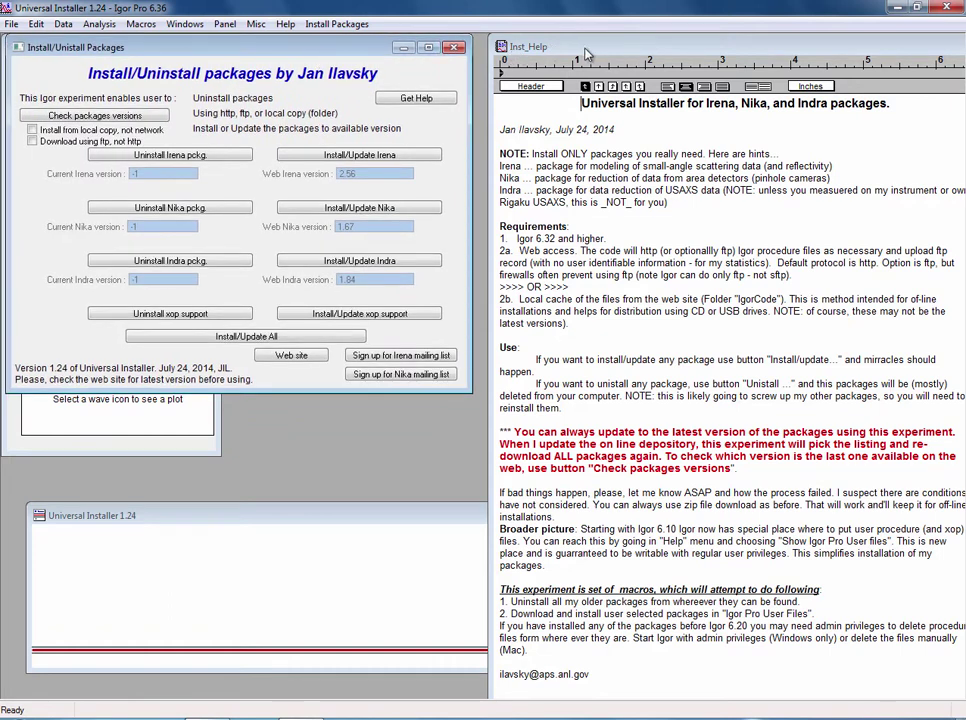
left_click_drag(588, 55, 577, 55)
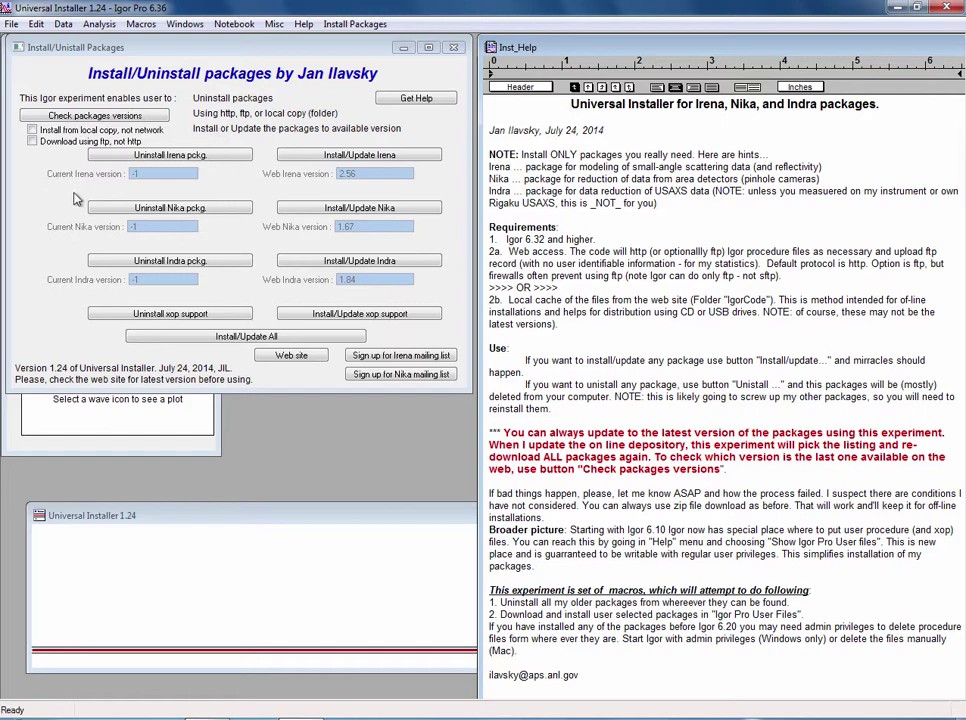
Scroll through the Universal Installer help notes to review the installation instructions.
scroll(170, 120, "down", 5)
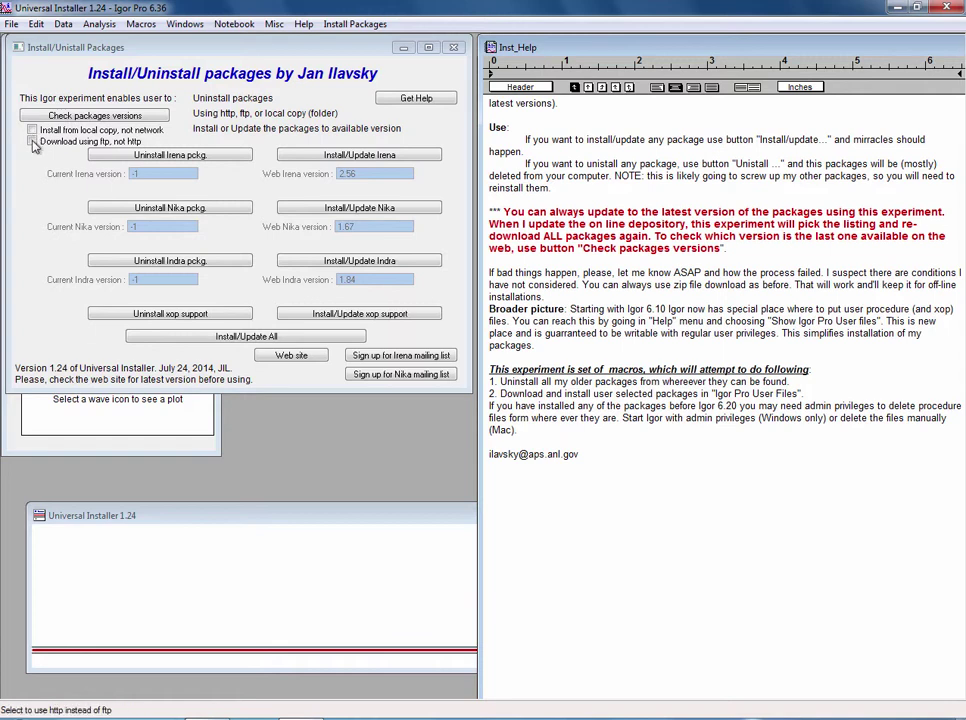
scroll(35, 146, "down", 3)
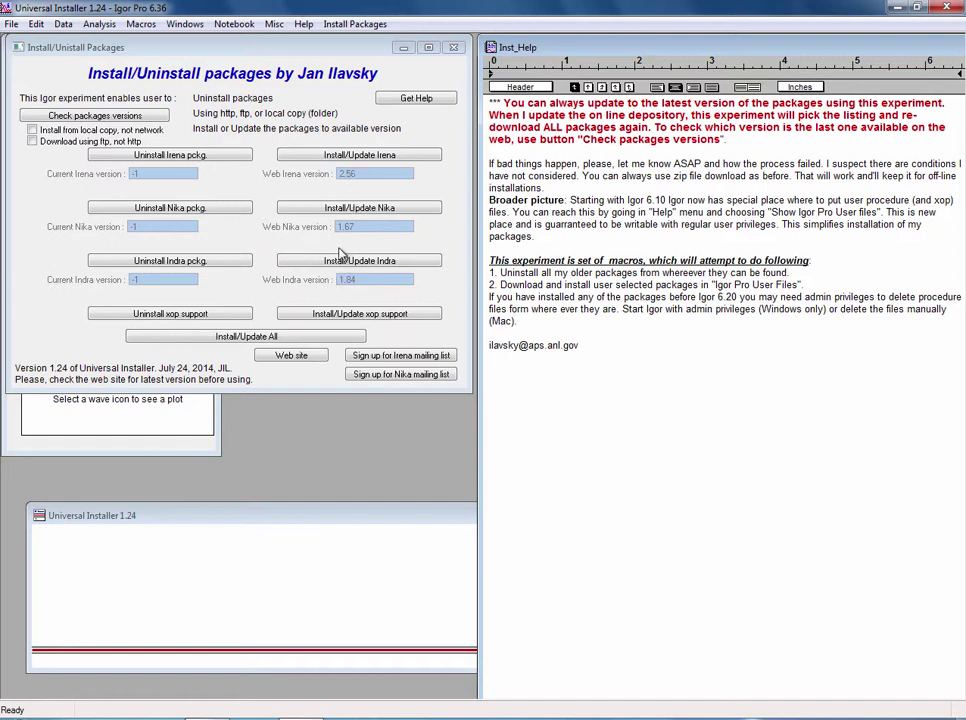
Move the installer history window up and enlarge it to nearly full width.
left_click_drag(295, 516, 283, 418)
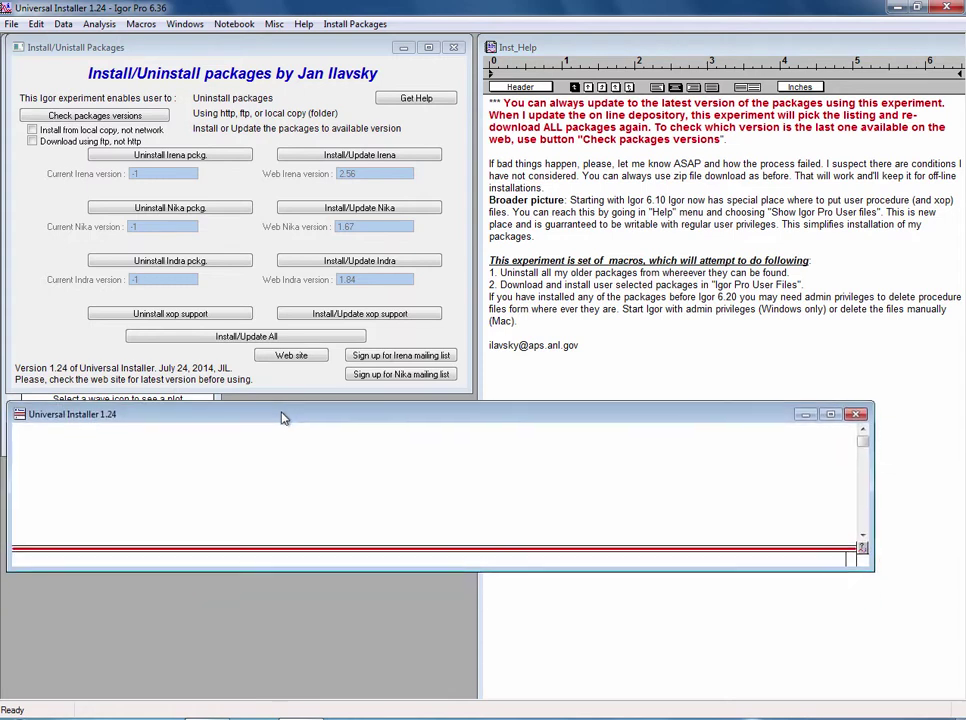
left_click_drag(872, 568, 835, 682)
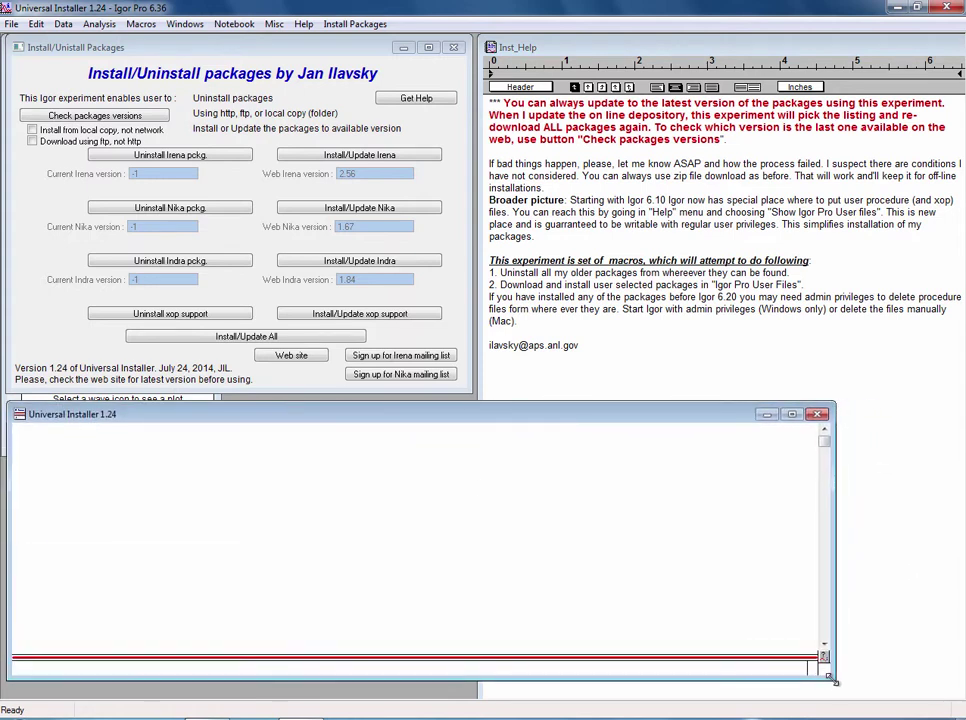
left_click_drag(584, 418, 586, 426)
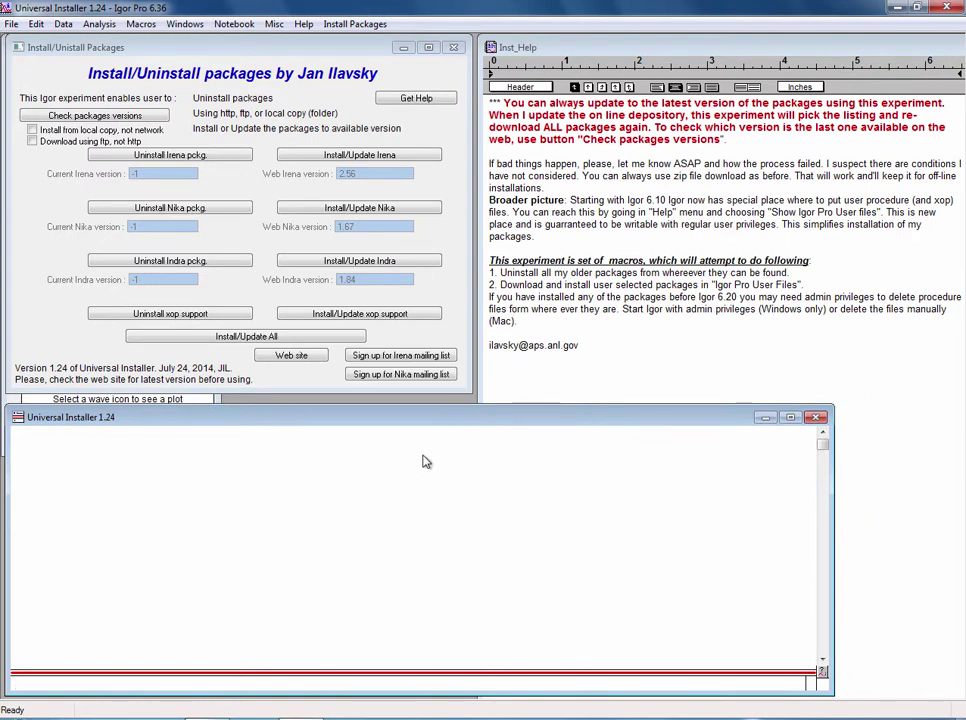
Install Irena into User Procedures:Irena and dismiss the restart-advice alert.
left_click(449, 184)
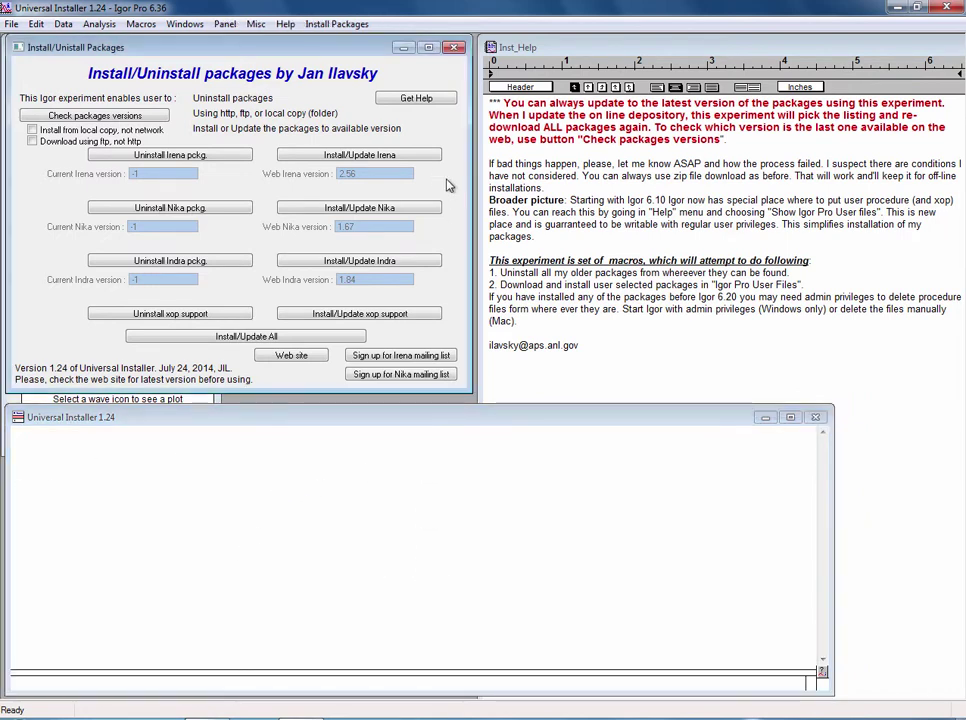
left_click(383, 160)
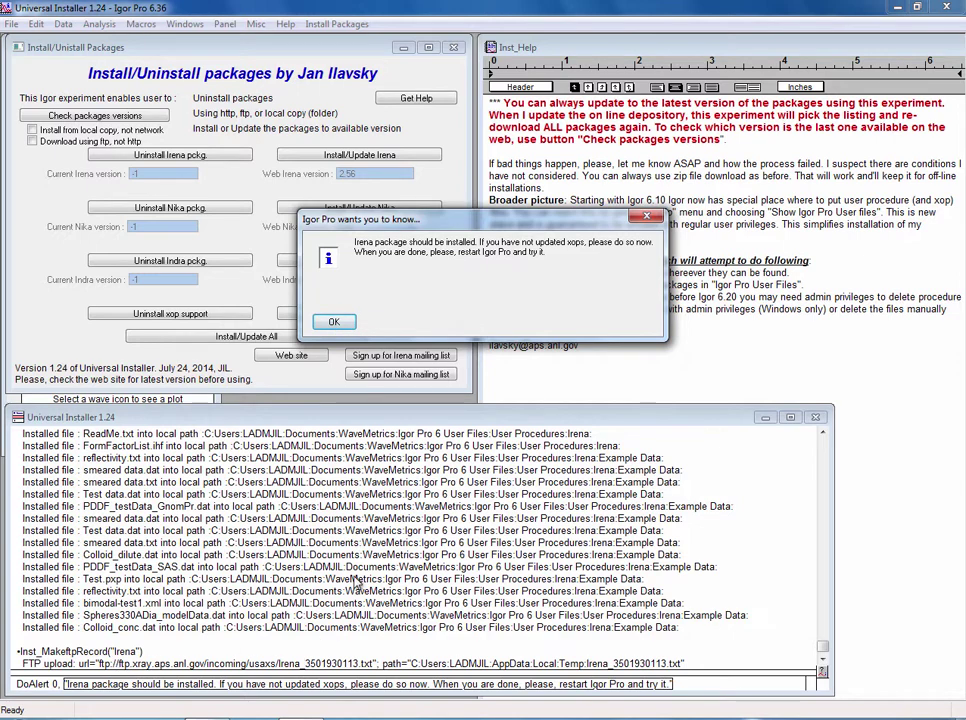
left_click(334, 322)
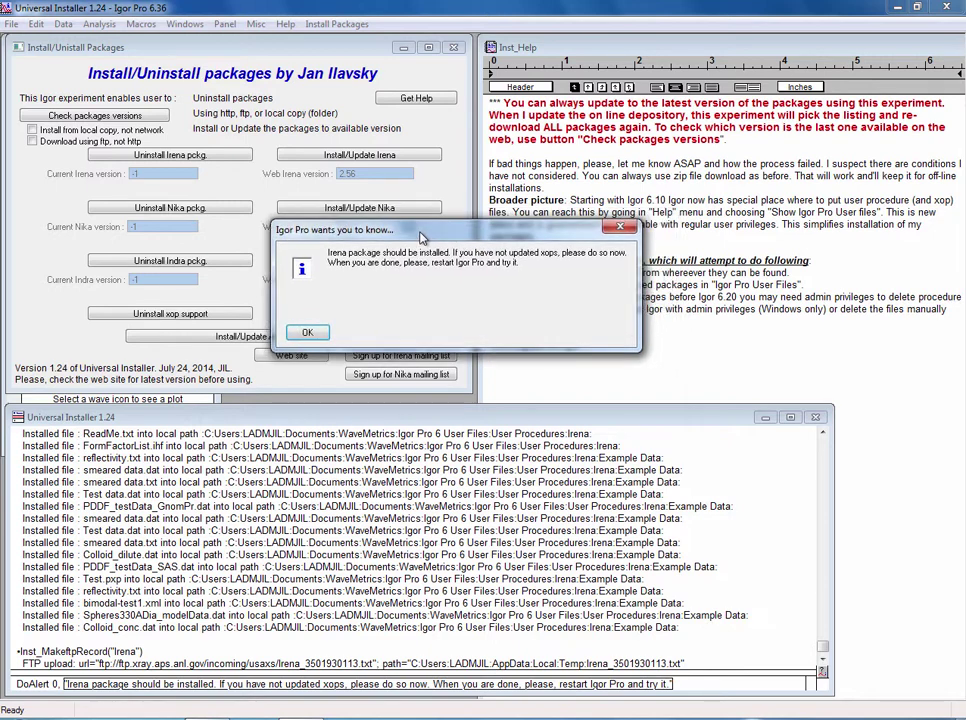
left_click(315, 336)
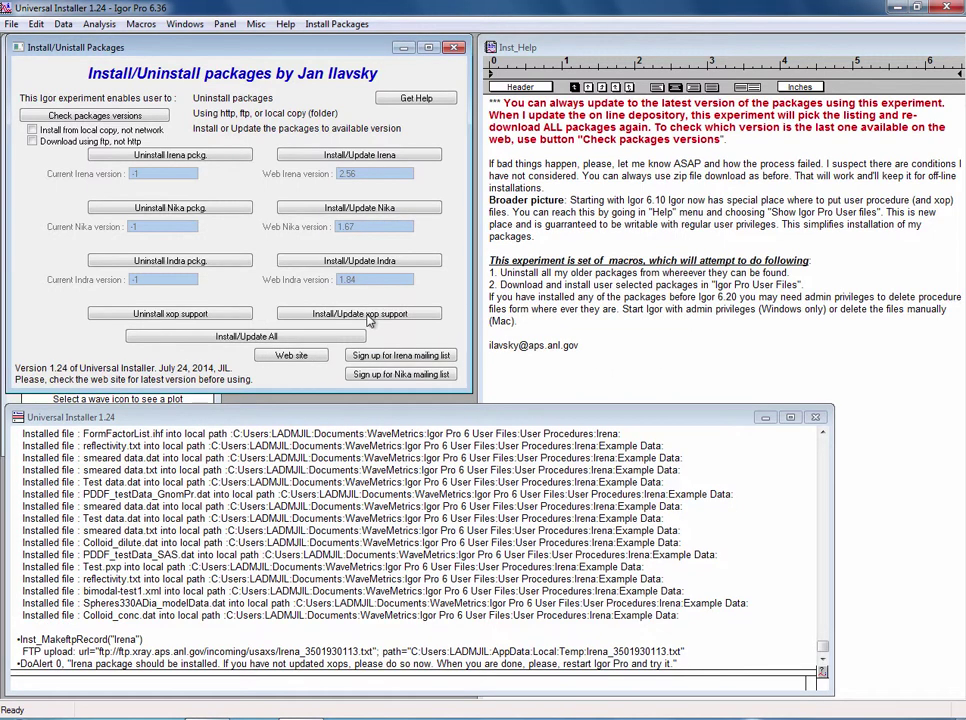
Install Nika into User Procedures:Nika and OK the restart alert.
left_click(372, 207)
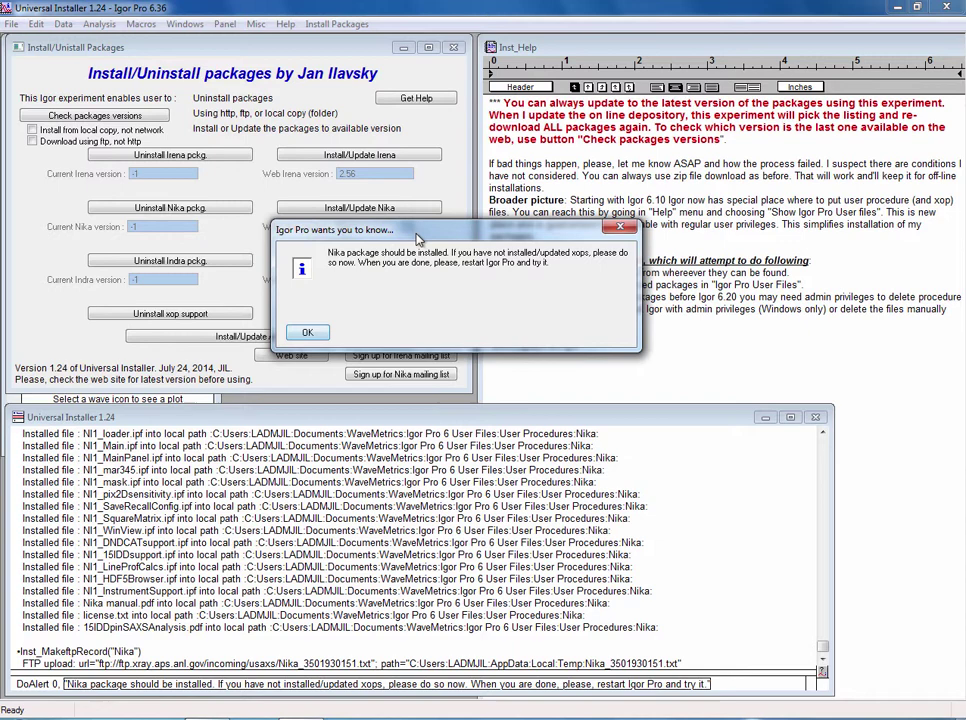
left_click_drag(420, 229, 413, 230)
left_click(302, 334)
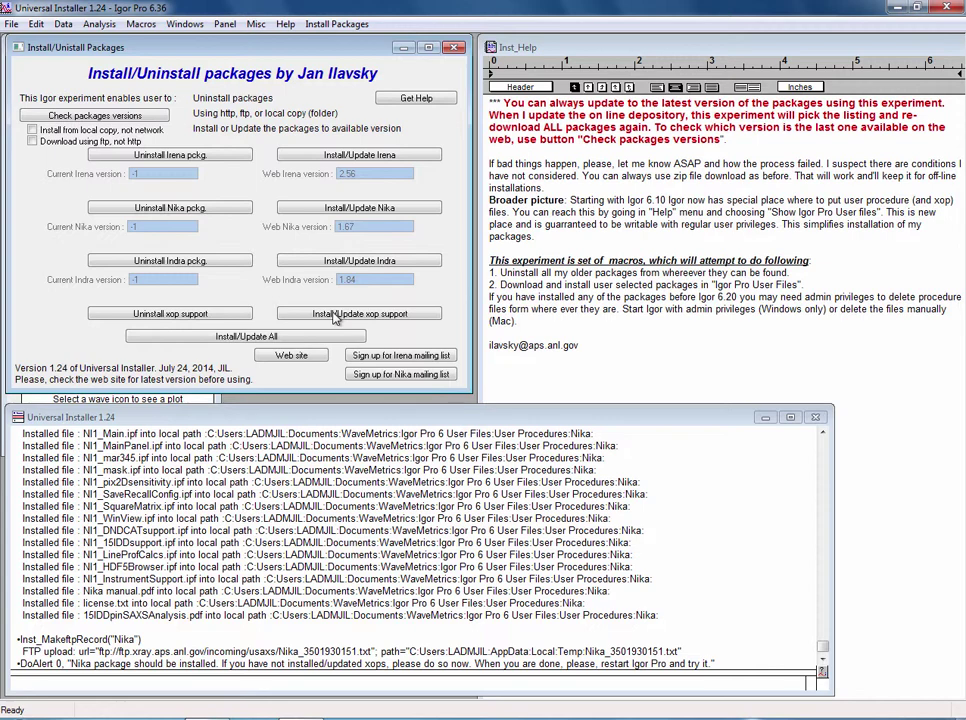
Install XOP support into Igor Extensions, then quit Igor without saving and close Firefox.
left_click(336, 318)
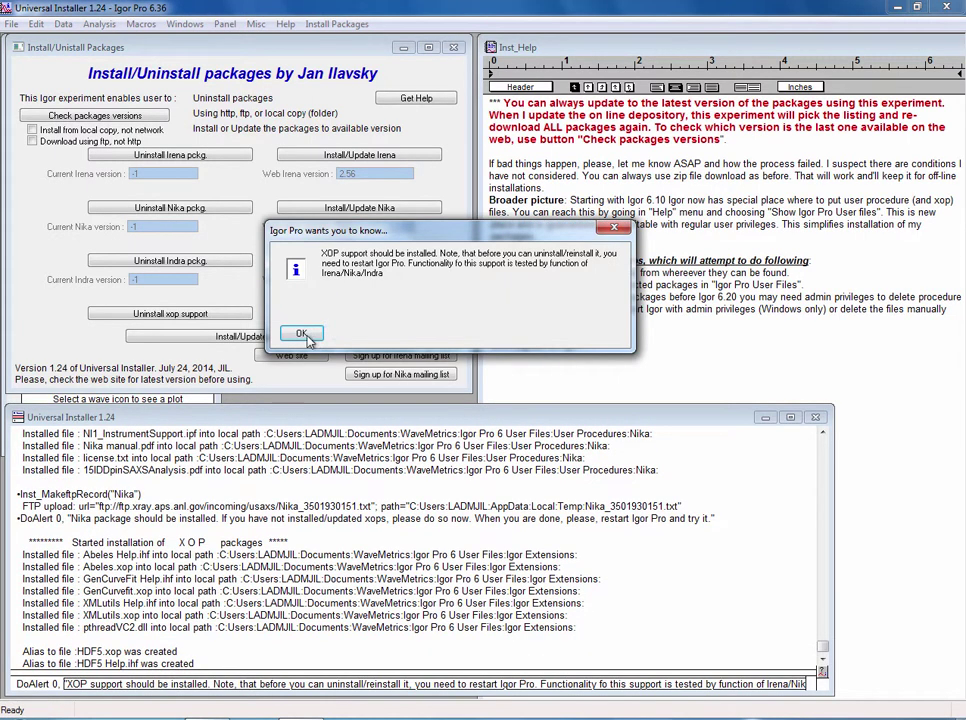
left_click(301, 334)
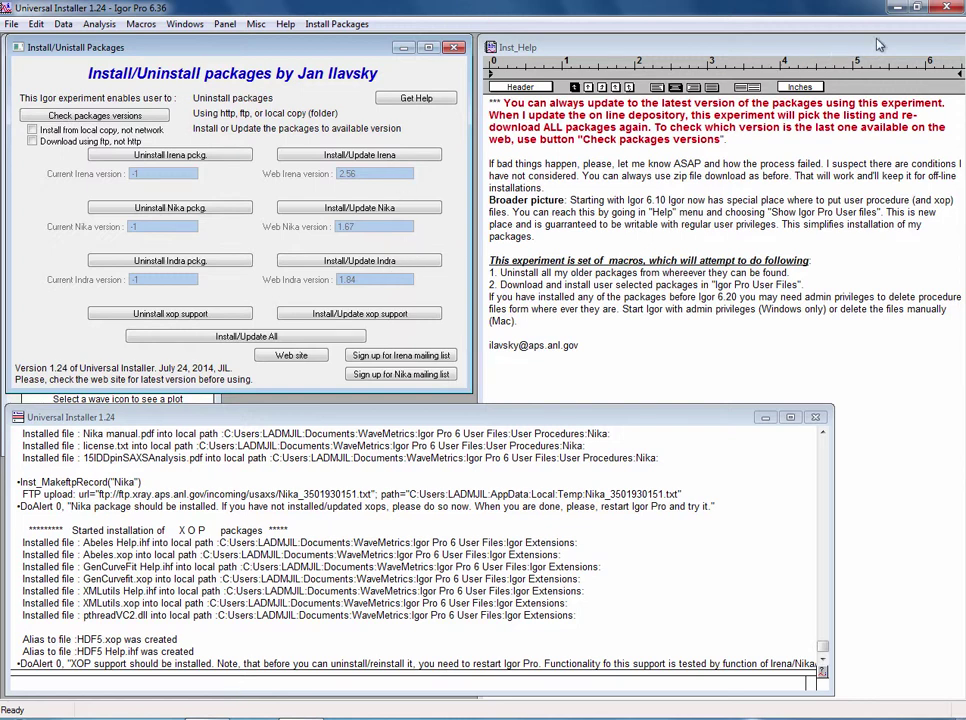
left_click(948, 12)
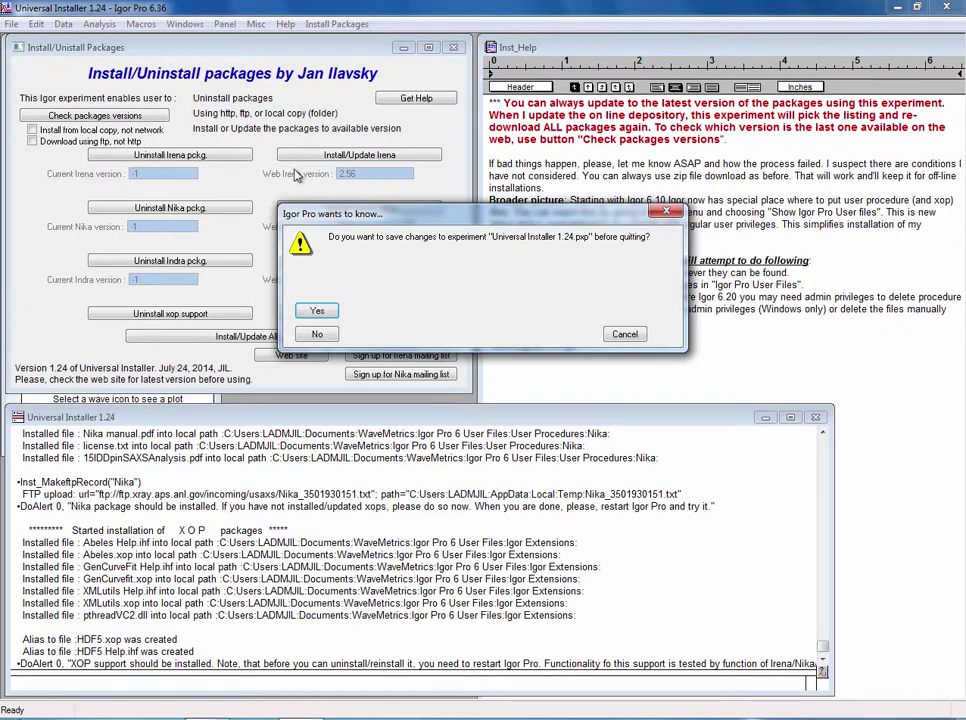
left_click(319, 334)
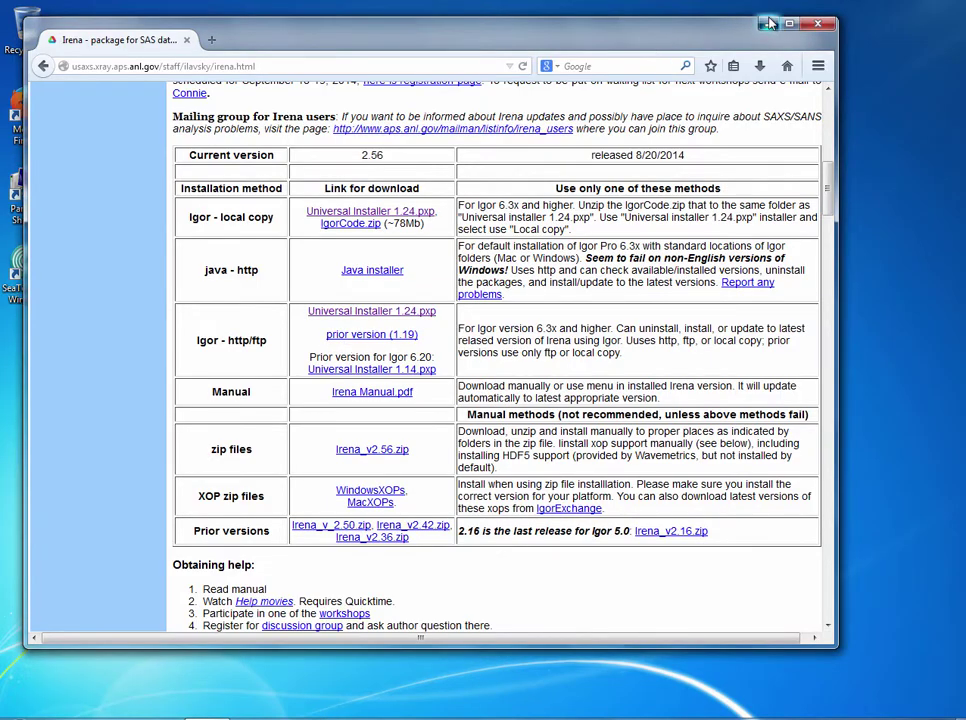
key("alt+F4")
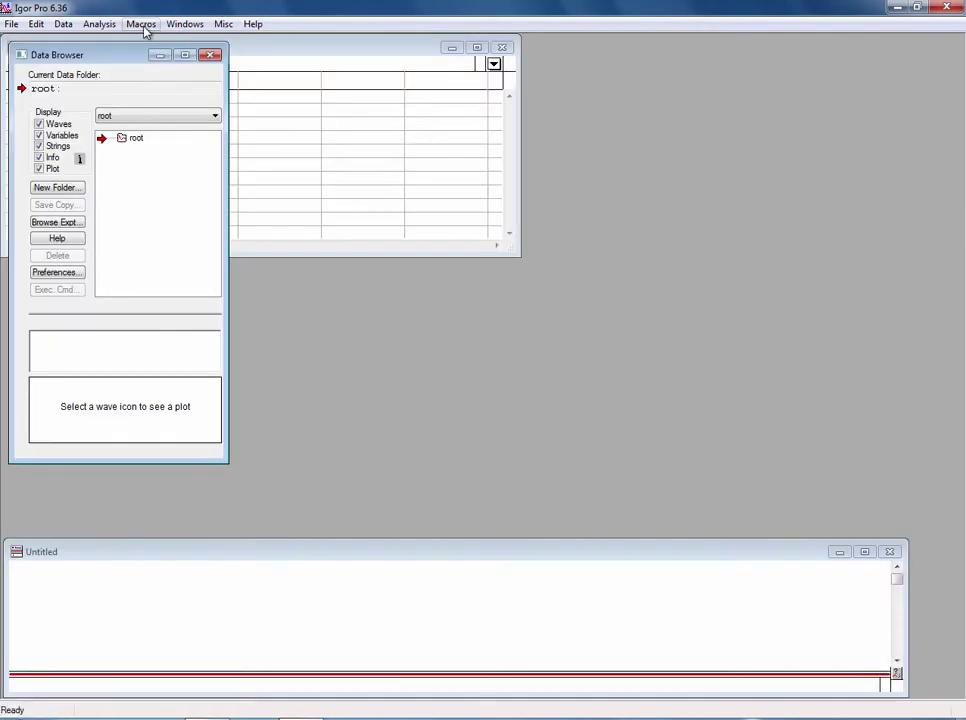
Load the Irena 2.56 SAS macros, dismiss its update reminder, and browse the new SAS menu.
left_click(143, 25)
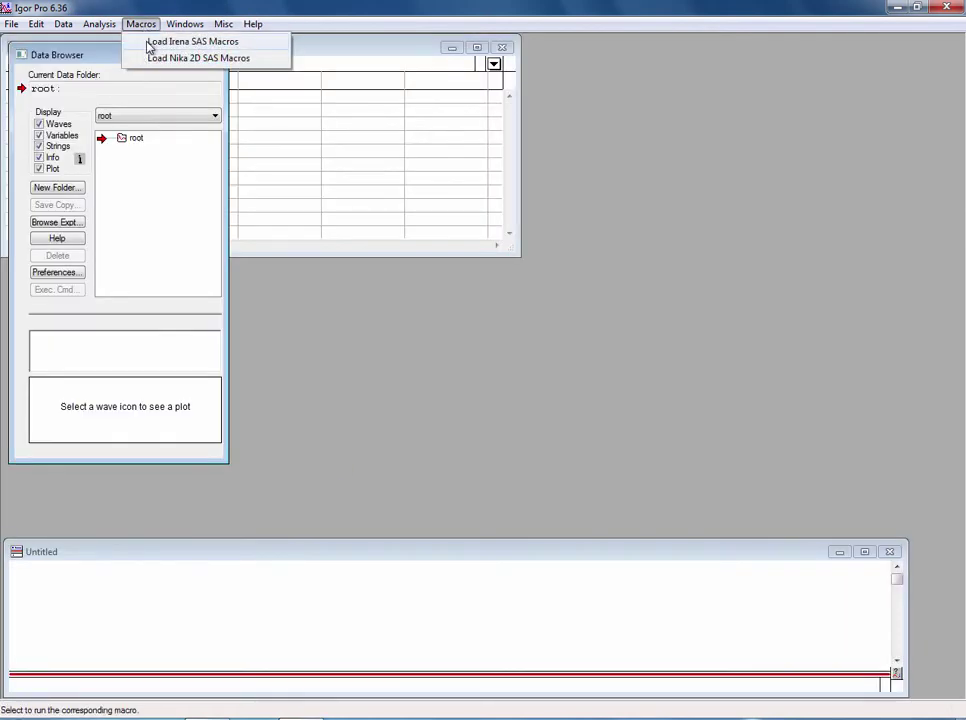
left_click(209, 45)
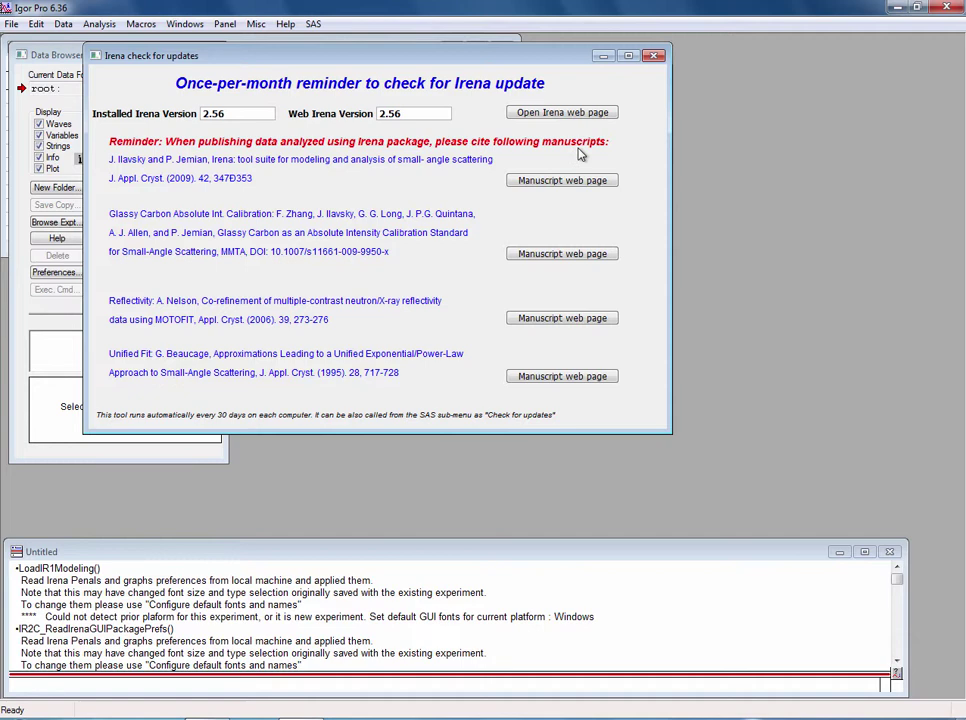
left_click(655, 55)
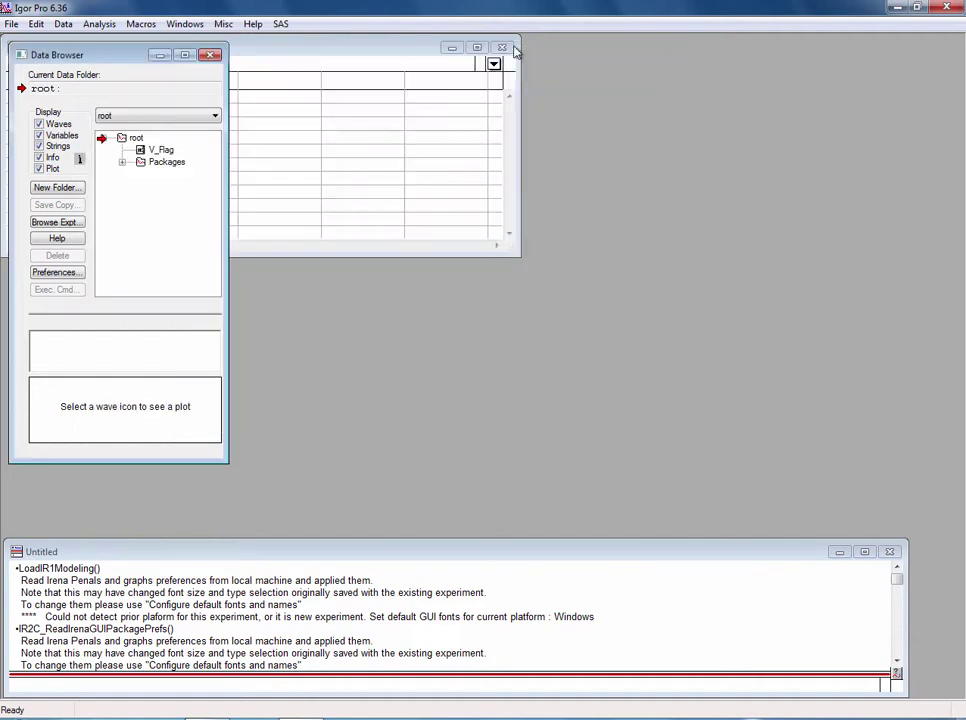
left_click(281, 25)
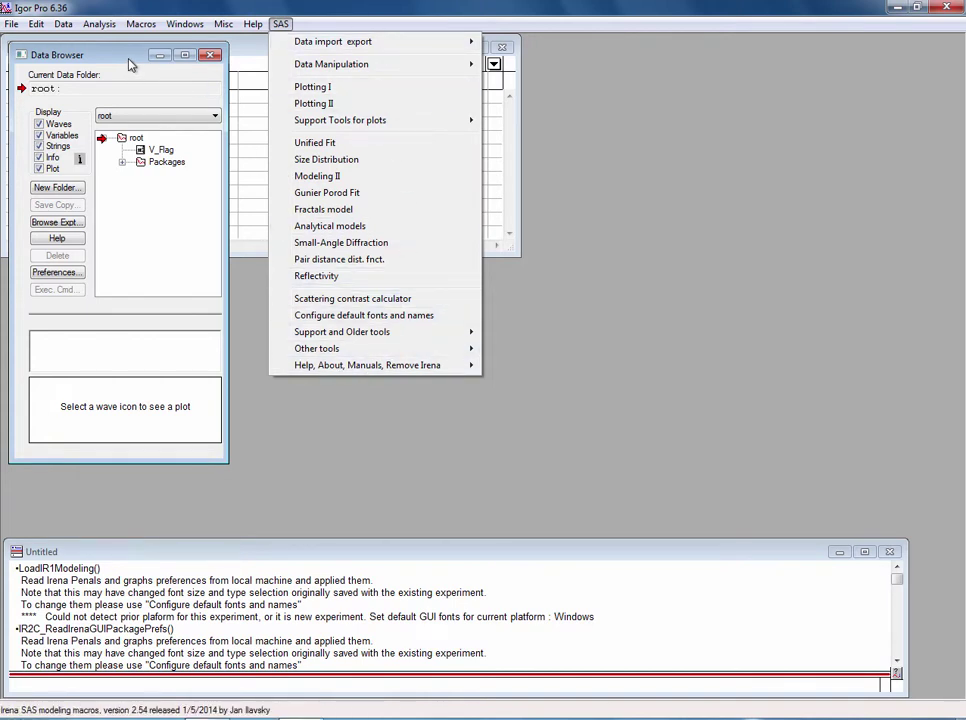
left_click_drag(129, 59, 122, 54)
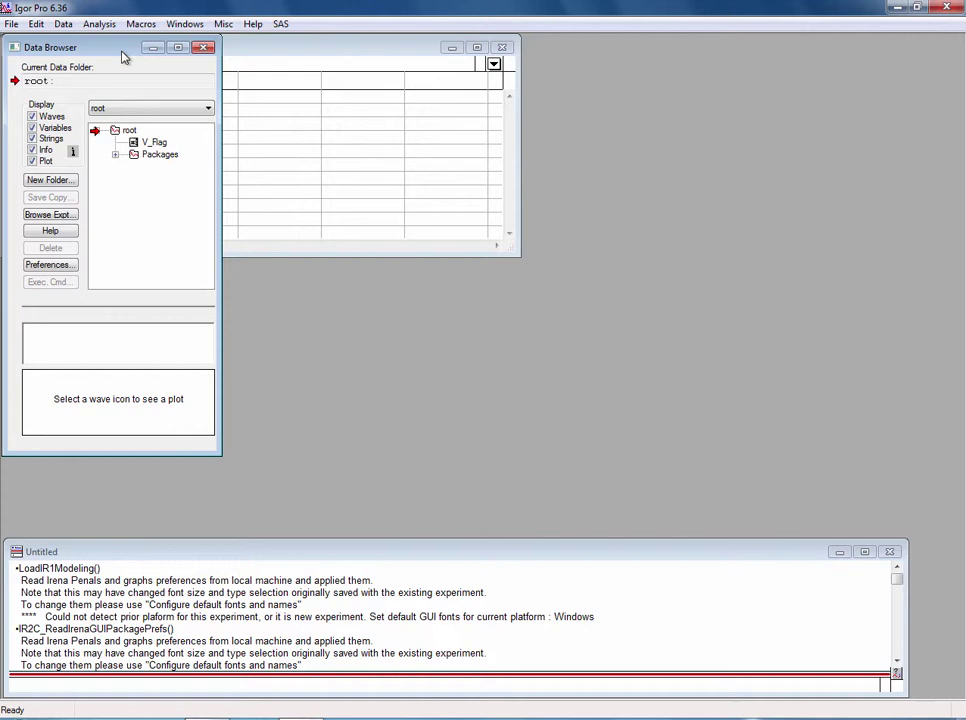
Load the Nika 1.67 2D SAS macros, dismiss its update reminder, and browse the SAS 2D menu.
left_click(141, 24)
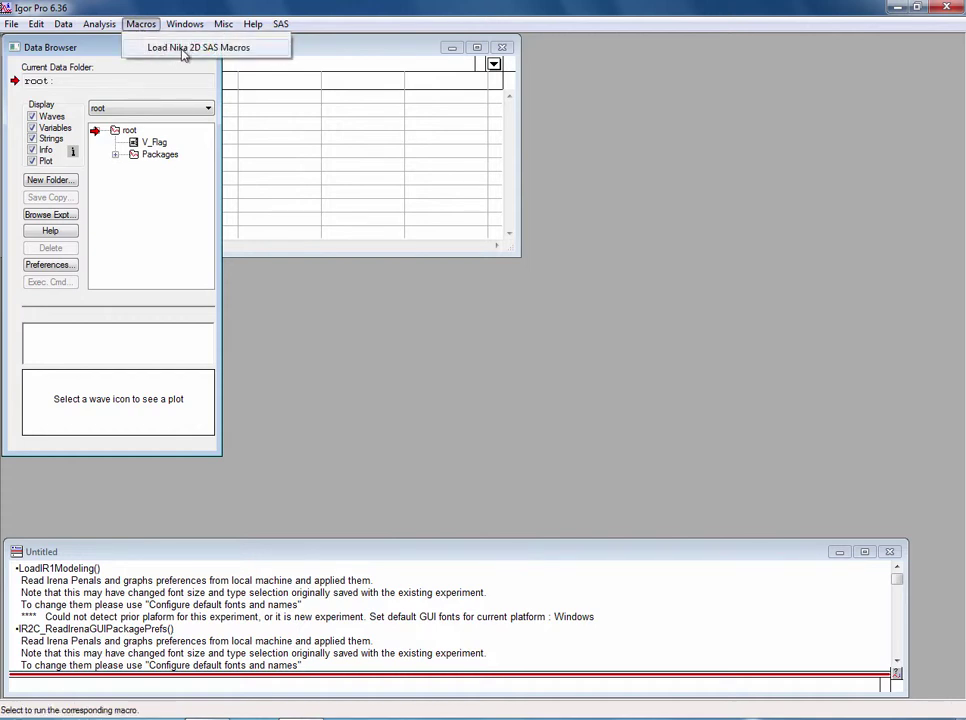
left_click(183, 50)
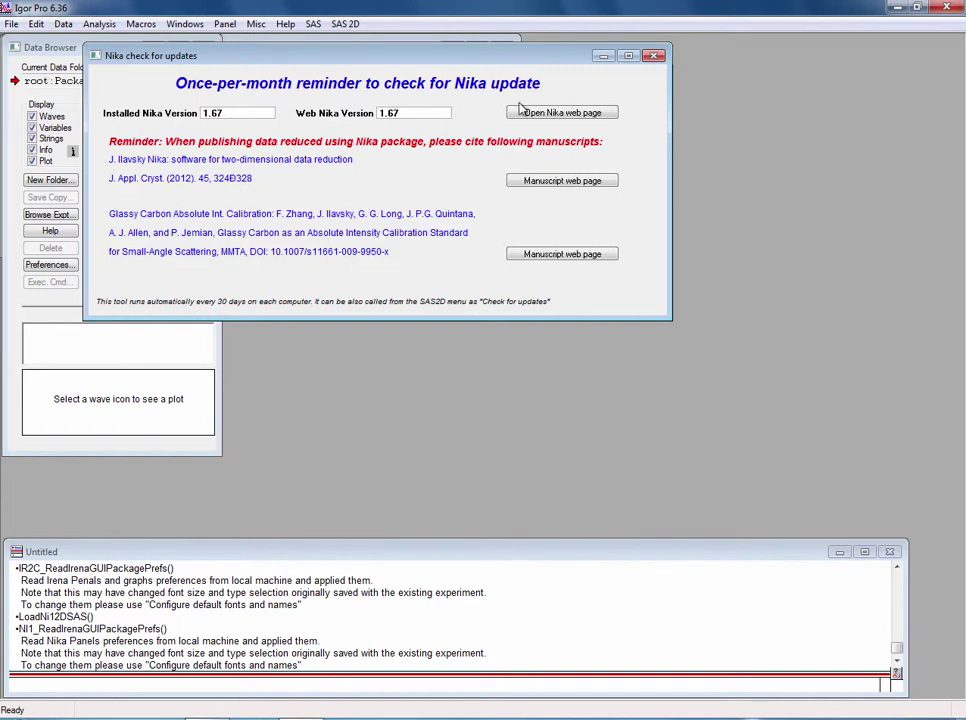
left_click(655, 57)
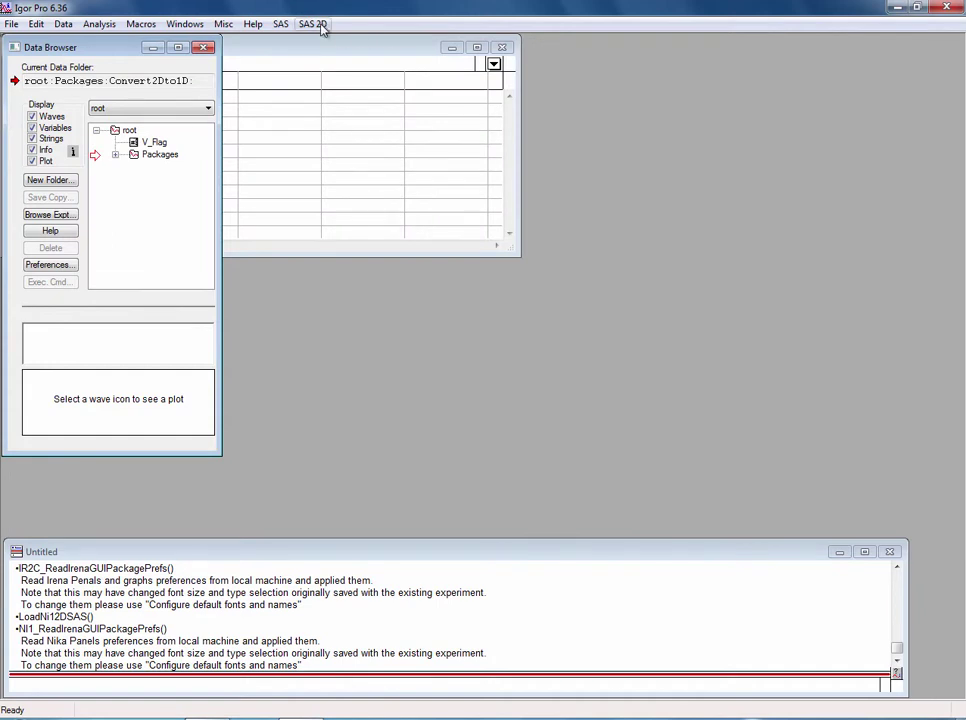
left_click(321, 26)
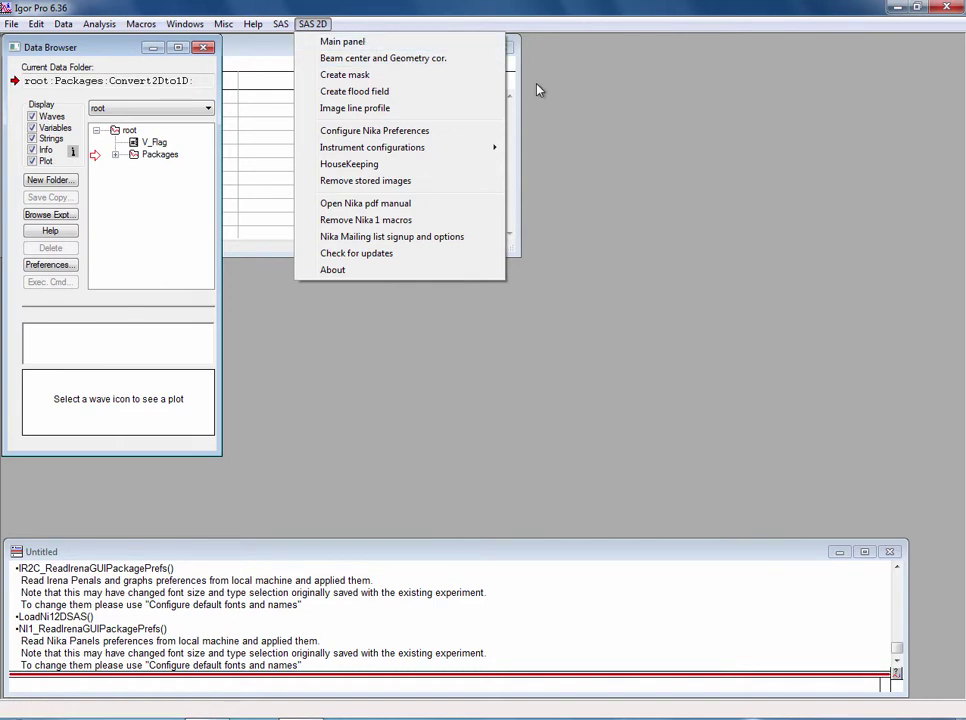
left_click(611, 81)
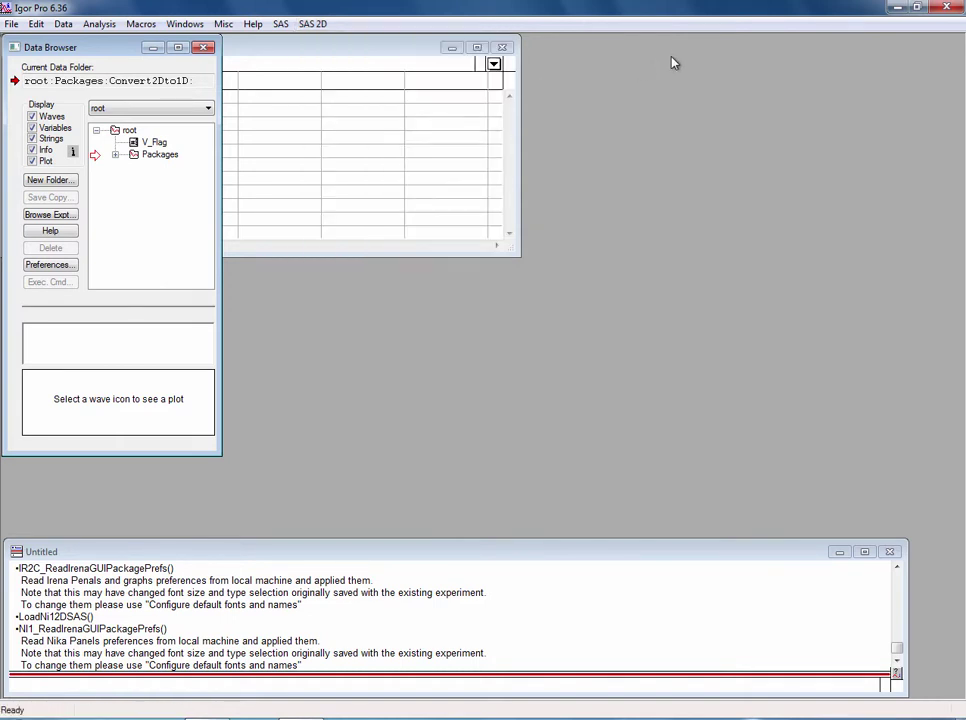